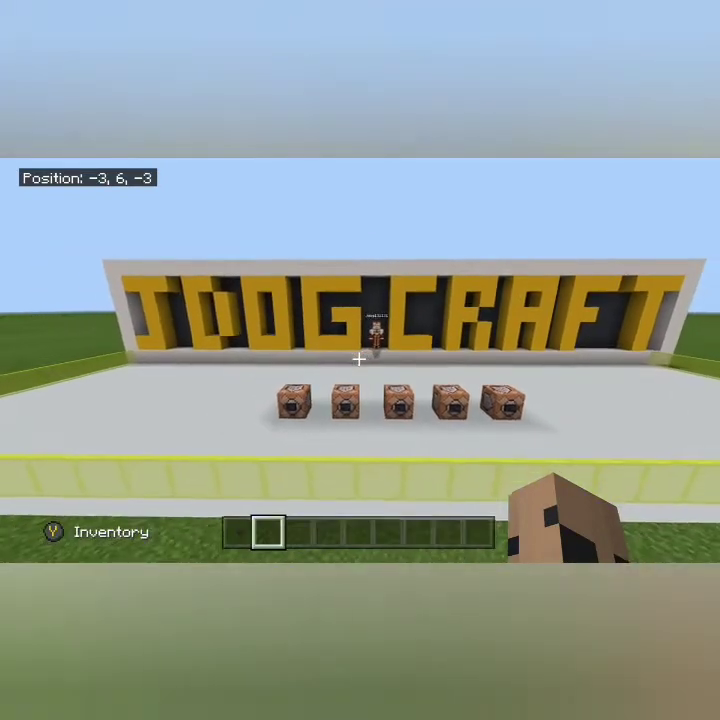
pyautogui.press('w')
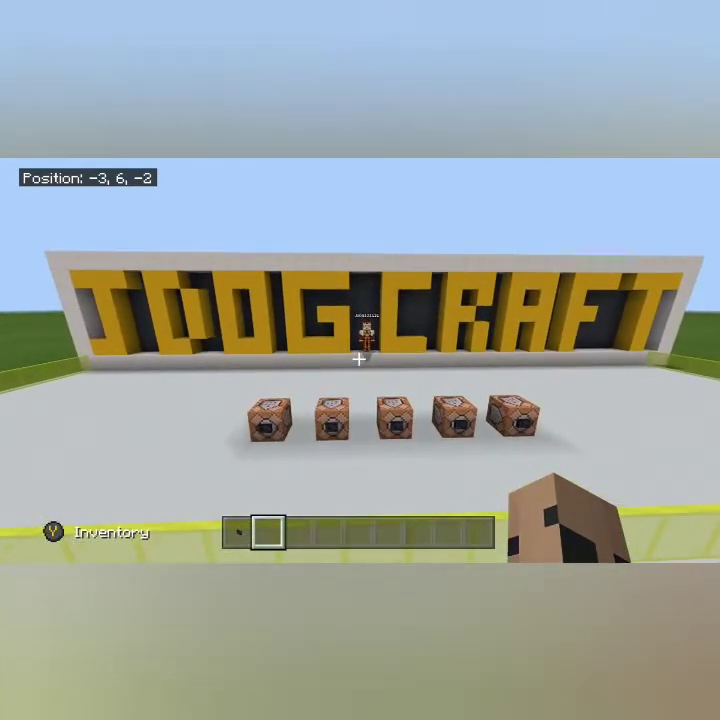
pyautogui.press('w')
pyautogui.press('s')
pyautogui.press('a')
pyautogui.press('s')
pyautogui.press('d')
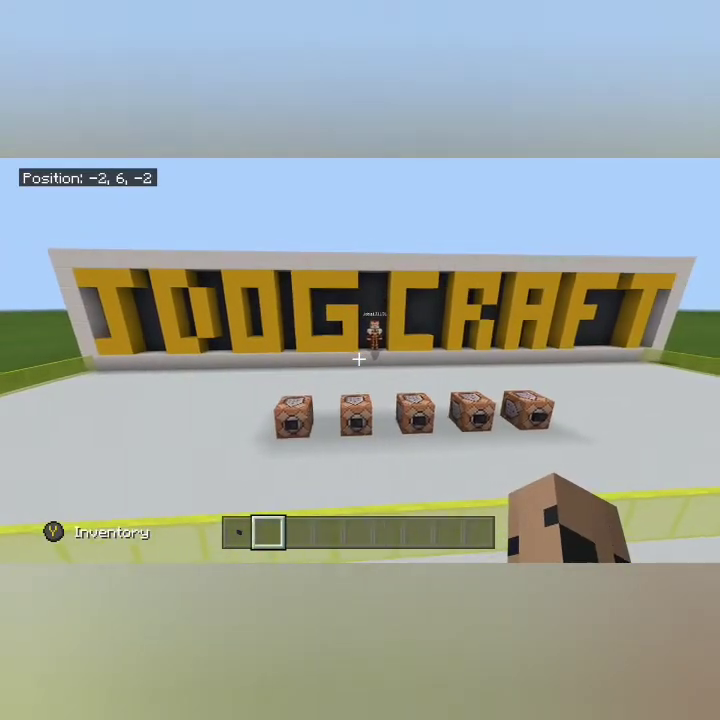
pyautogui.press('w')
pyautogui.press('d')
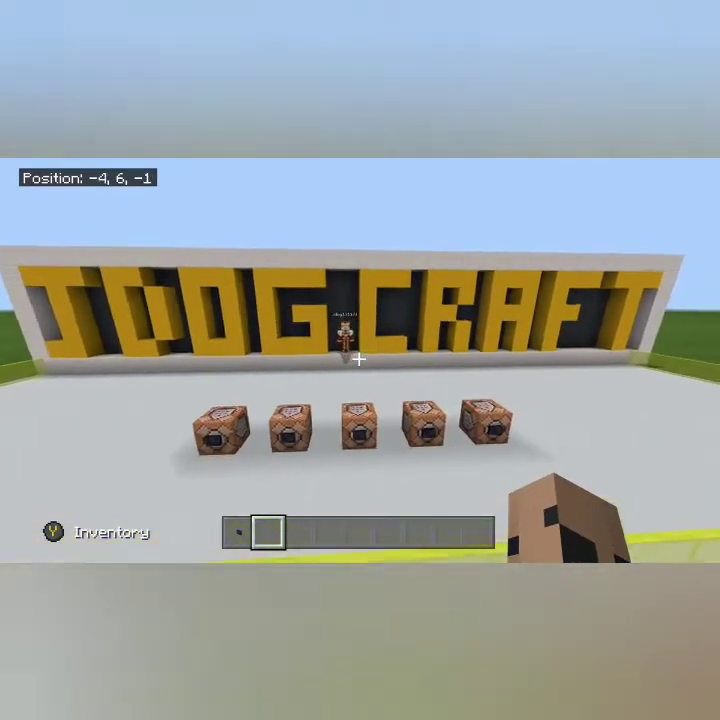
pyautogui.press('a')
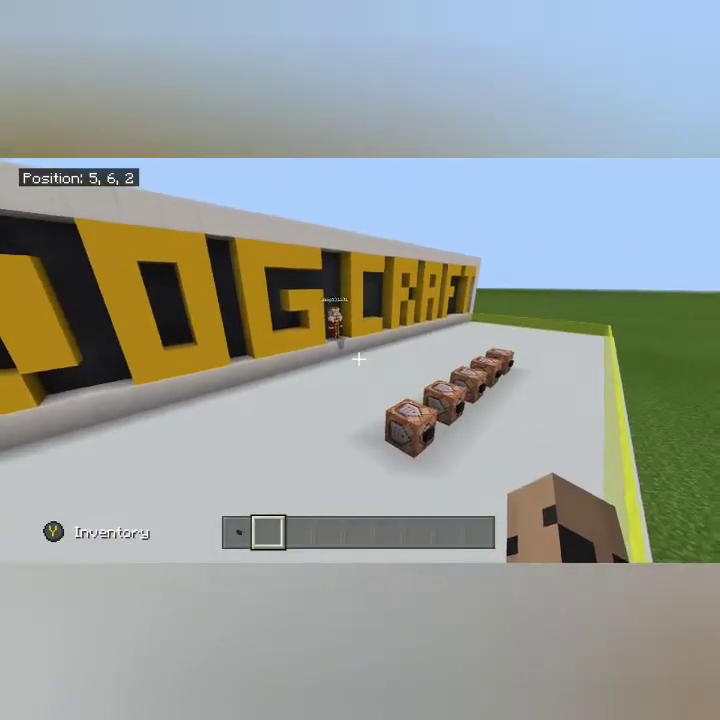
# Fly down to the Add Coins command block at the end of the row and open it for editing.
pyautogui.press('shift')
pyautogui.press('w')
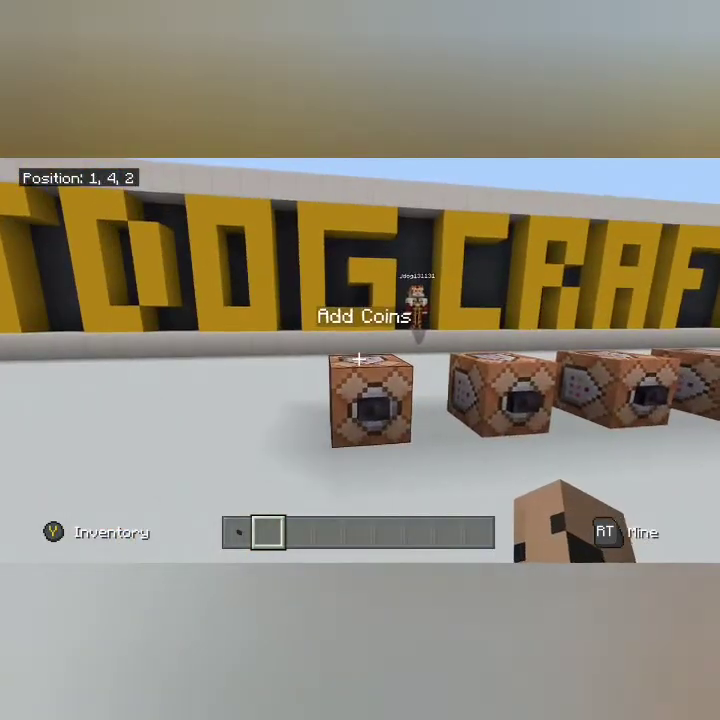
pyautogui.press('s')
pyautogui.press('w')
pyautogui.rightClick(358, 358)
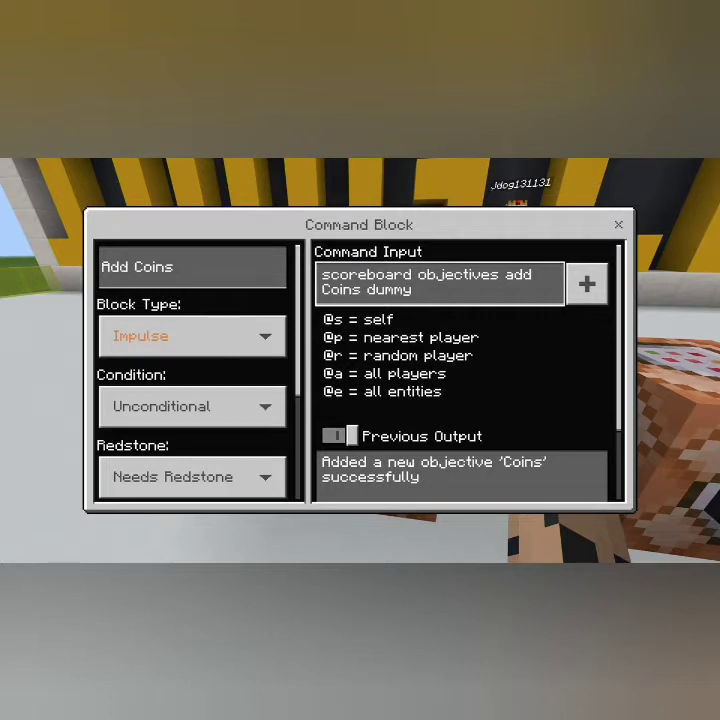
# Review the Add Coins block's type, condition, redstone setting and full command, and activate it to create the dummy objective Coins.
pyautogui.press('Left')
pyautogui.press('Down')
pyautogui.press('Down')
pyautogui.press('Down')
pyautogui.press('Up')
pyautogui.press('Up')
pyautogui.press('Right')
pyautogui.press('Right')
pyautogui.press('Return')
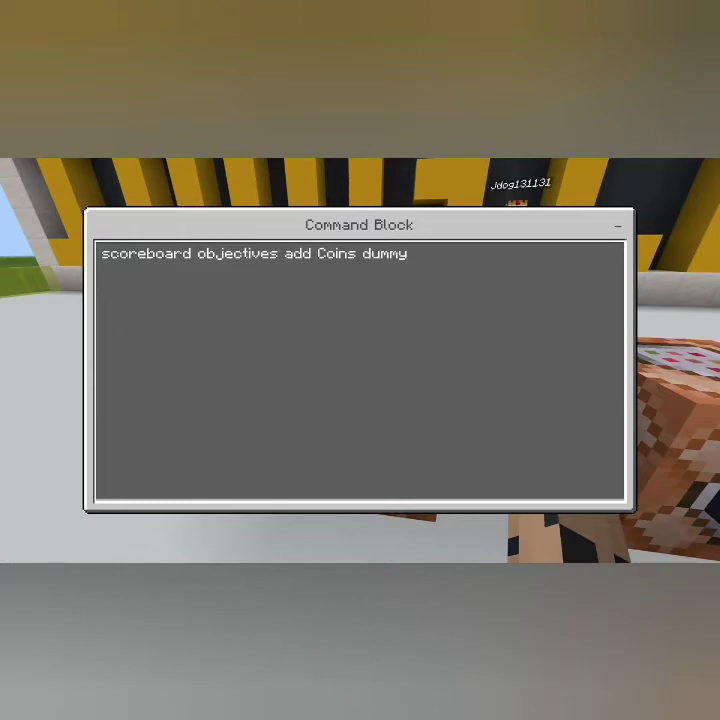
pyautogui.press('Escape')
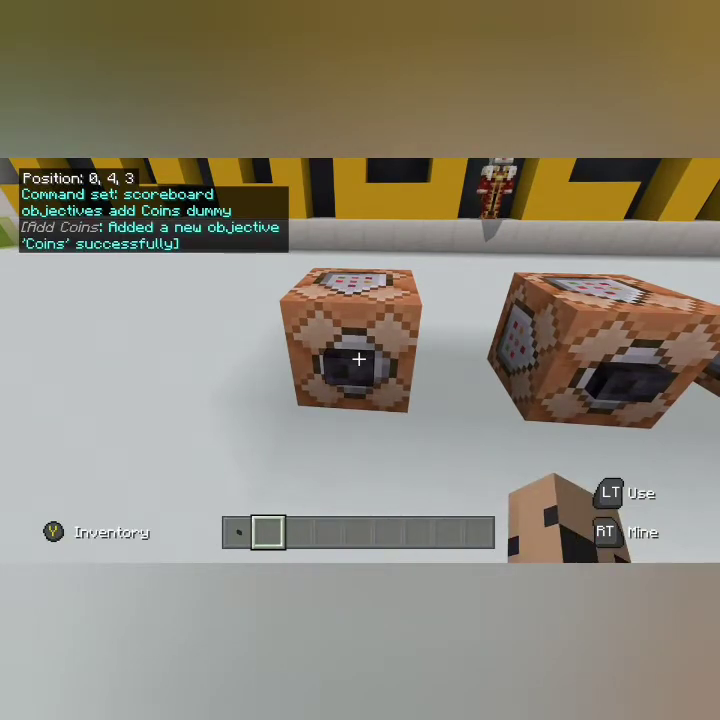
# Review the Set Coins block's command "scoreboard players set @a Coins 0" and activate the block.
pyautogui.press('a')
pyautogui.press('w')
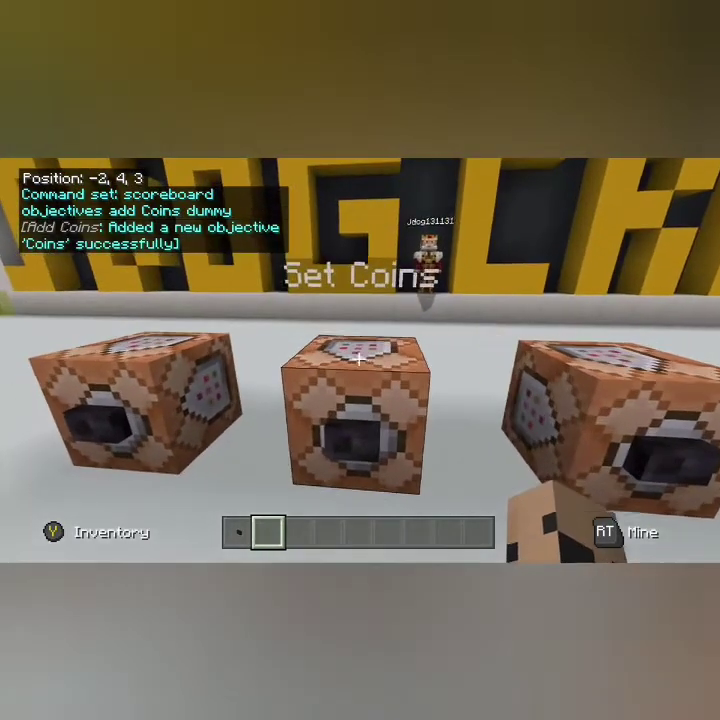
pyautogui.rightClick(359, 357)
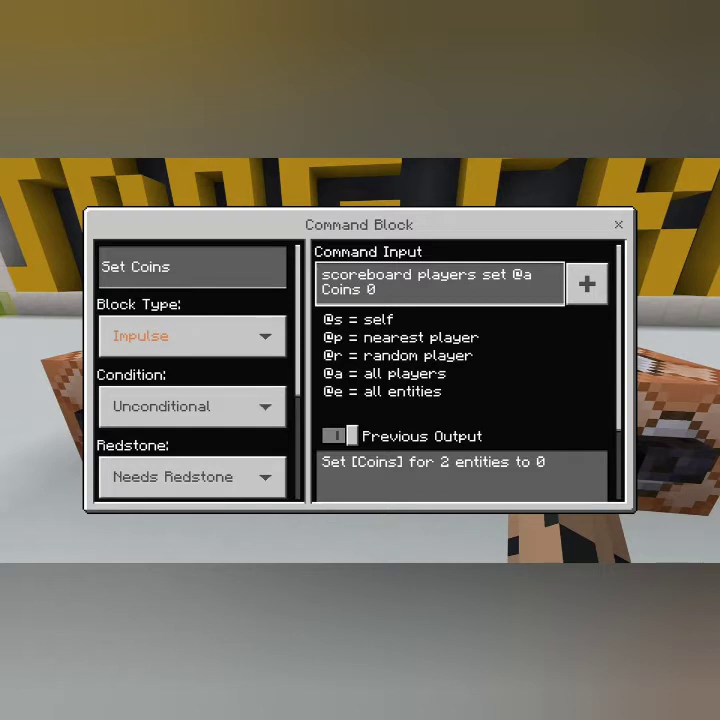
pyautogui.press('Left')
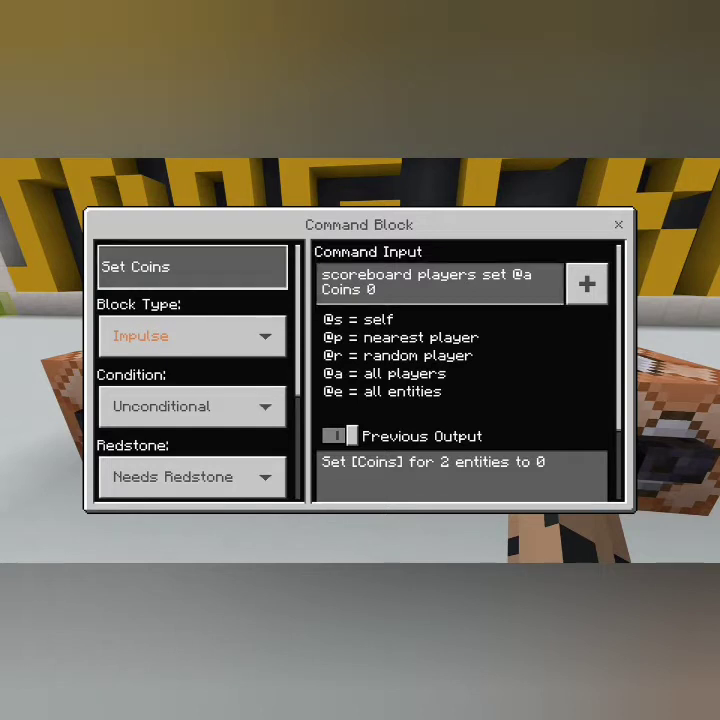
pyautogui.press('Down')
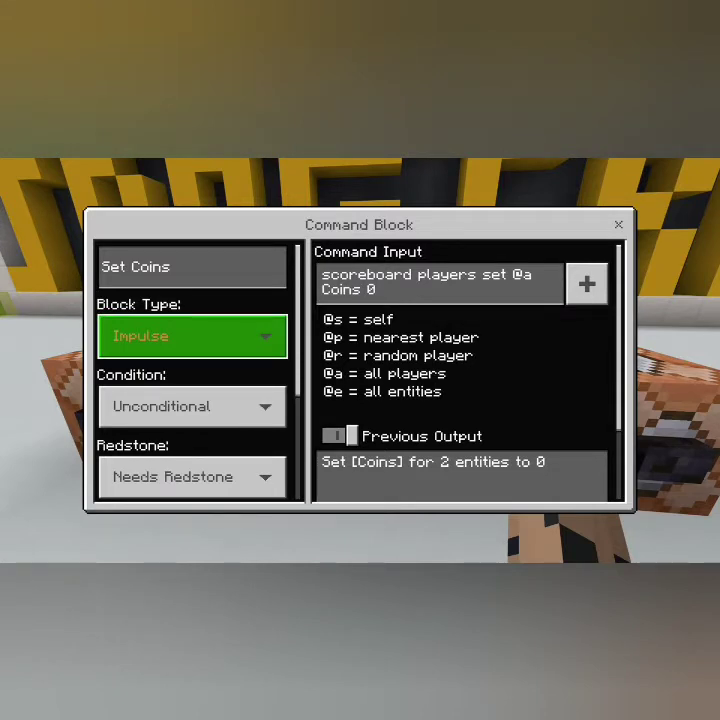
pyautogui.press('Escape')
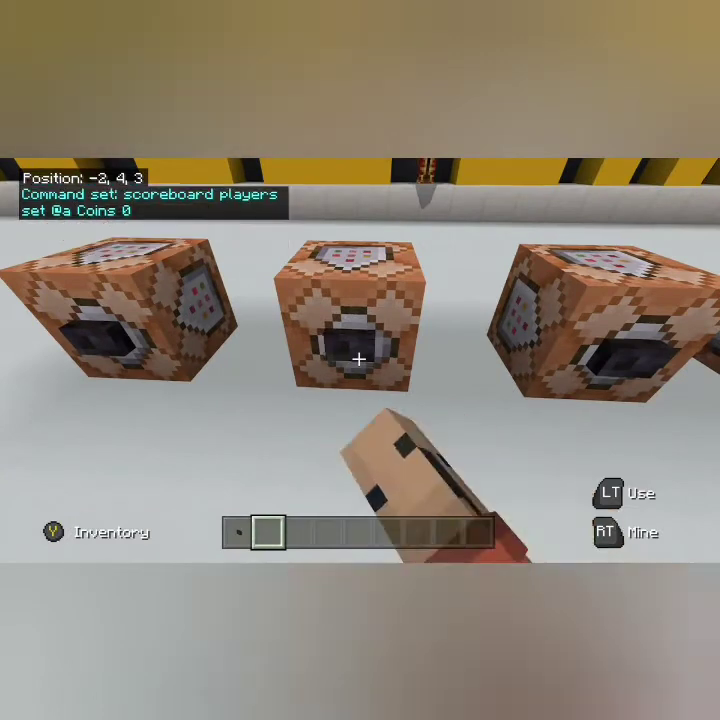
pyautogui.rightClick(359, 359)
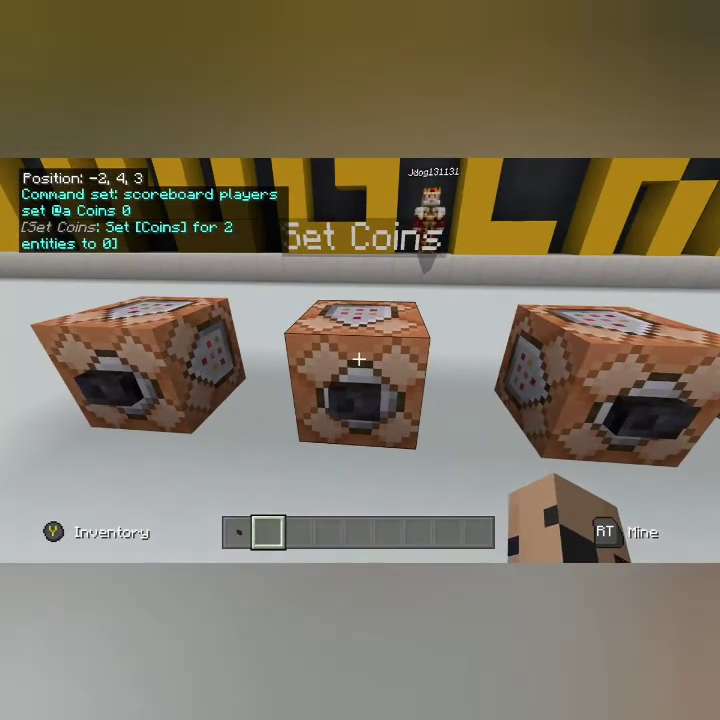
# Open the Set Display command block and examine its full command in the enlarged view.
pyautogui.press('d')
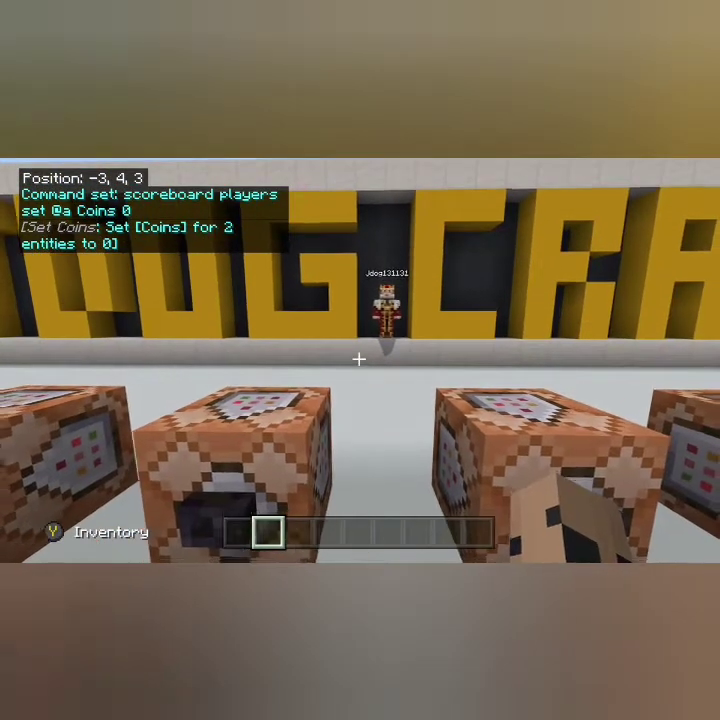
pyautogui.press('s')
pyautogui.press('d')
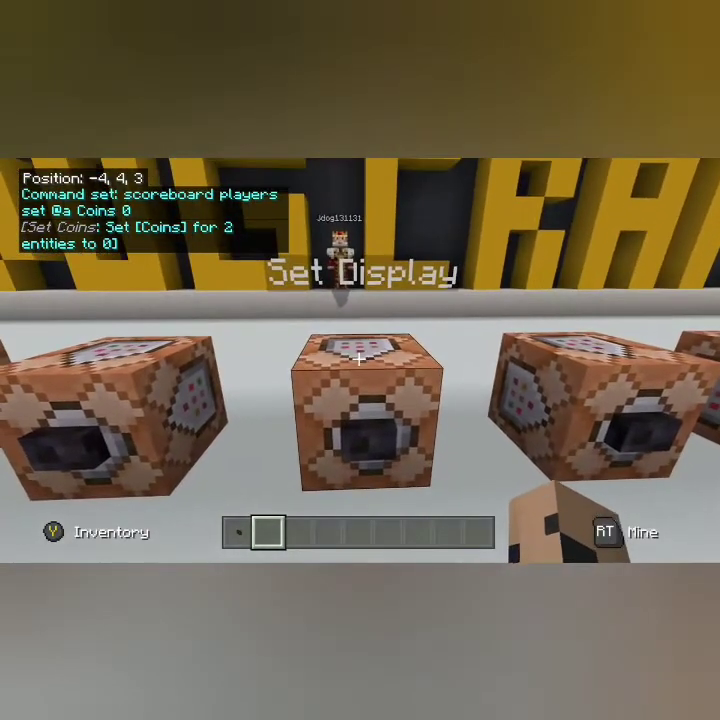
pyautogui.rightClick(359, 359)
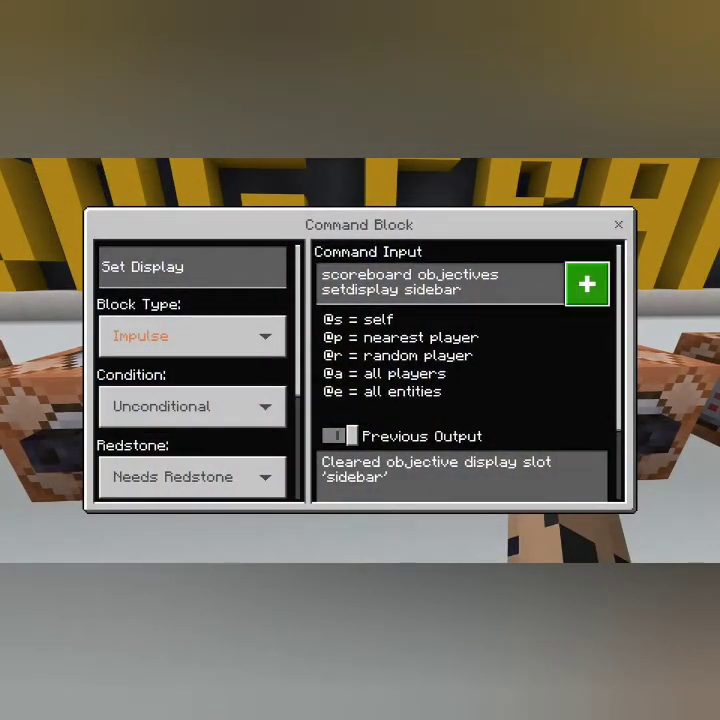
pyautogui.click(587, 284)
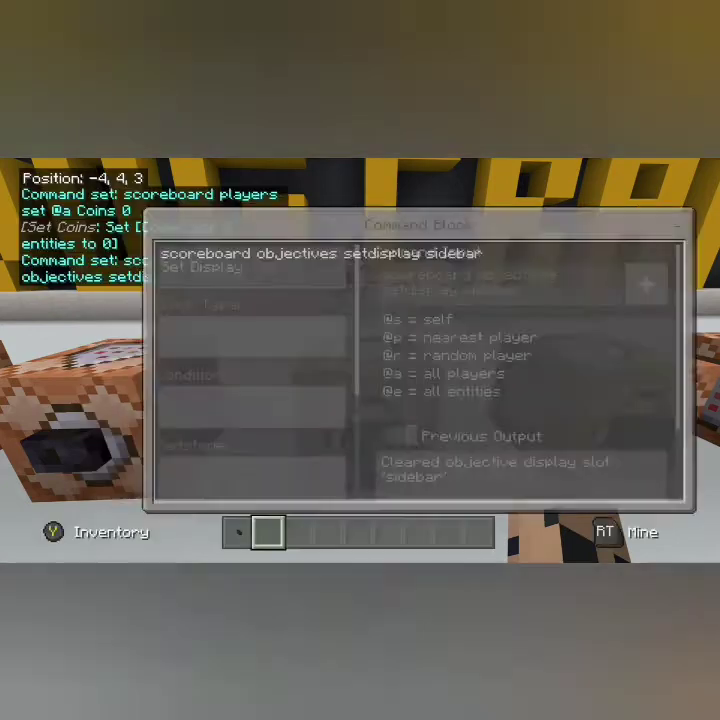
pyautogui.press('Escape')
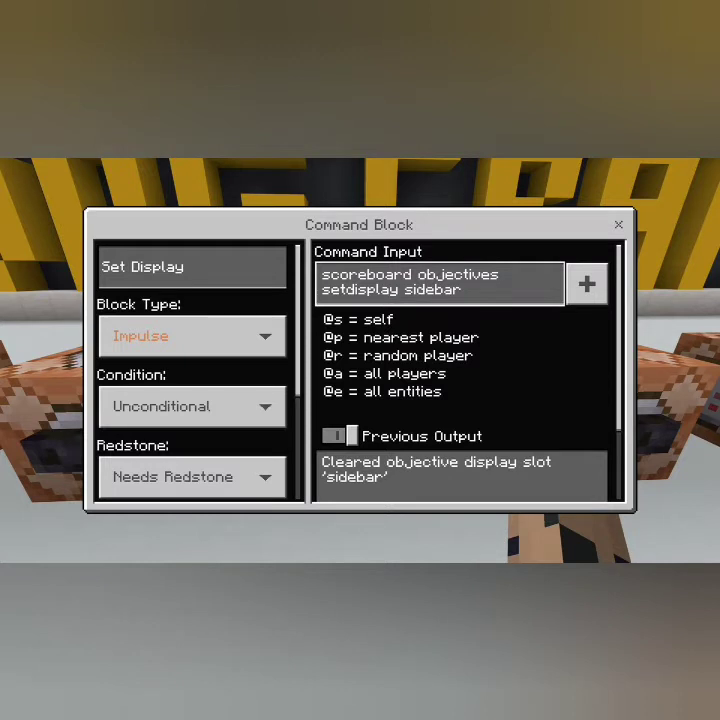
# Review the Set Display block's settings and activate it with the command "scoreboard objectives setdisplay sidebar".
pyautogui.click(192, 267)
pyautogui.press('Down')
pyautogui.press('Down')
pyautogui.press('Down')
pyautogui.press('Up')
pyautogui.press('Right')
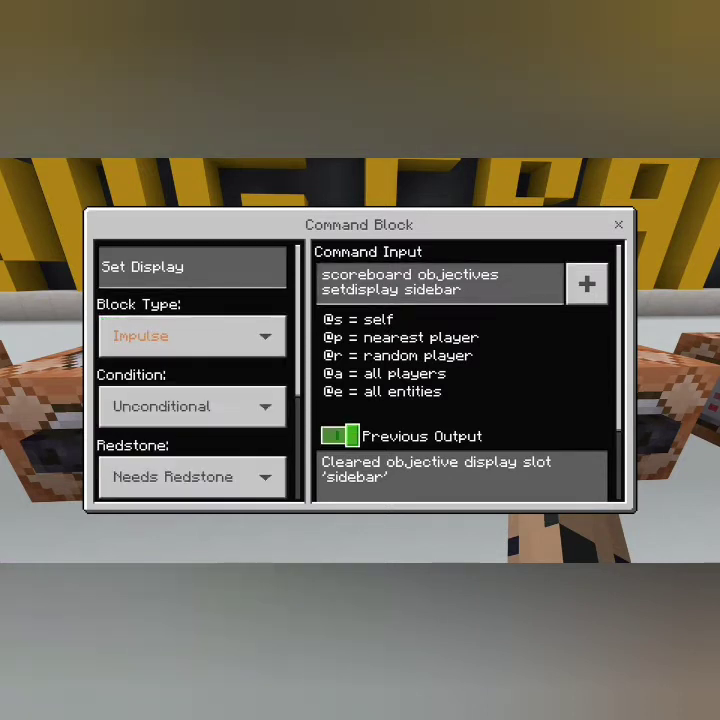
pyautogui.press('Escape')
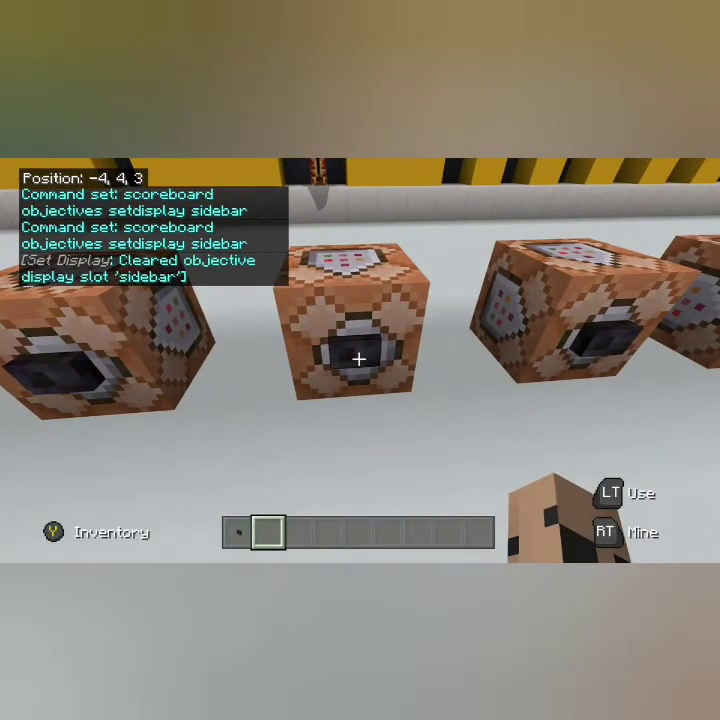
# Extend the Set Display command to "scoreboard objectives setdisplay sidebar Coins" and activate the block.
pyautogui.press('s')
pyautogui.press('w')
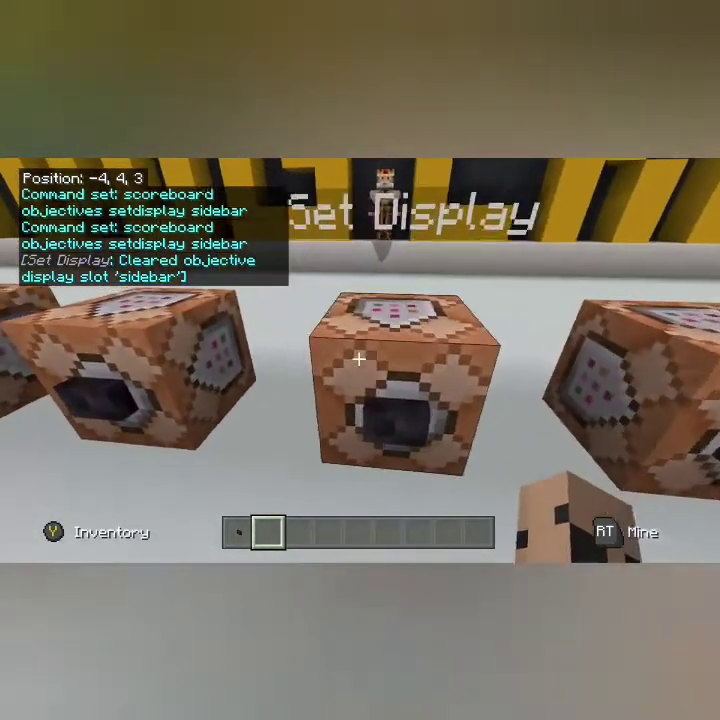
pyautogui.rightClick(358, 358)
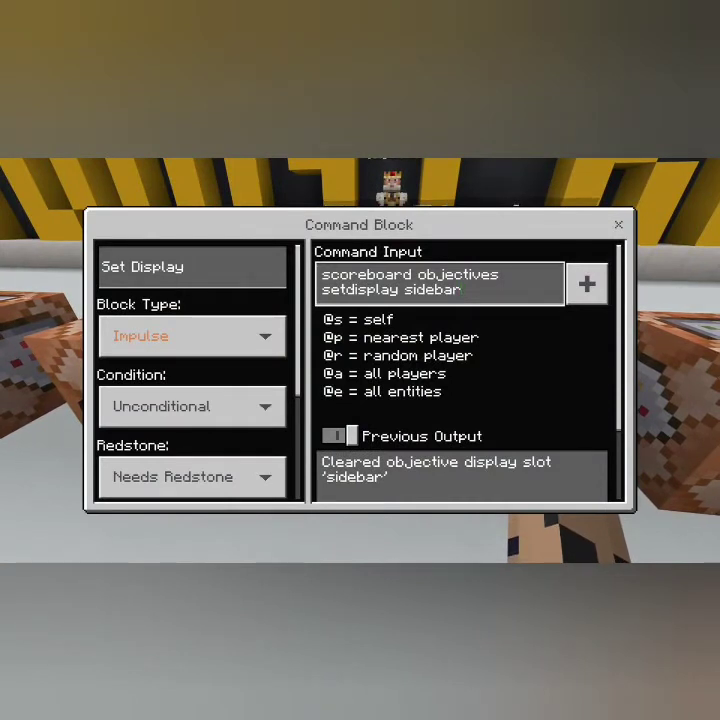
pyautogui.write('Coins')
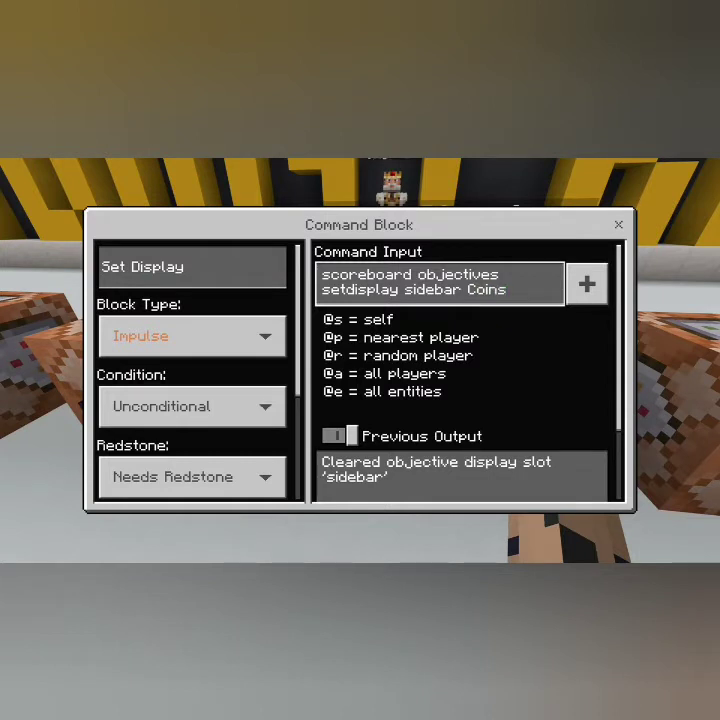
pyautogui.press('Escape')
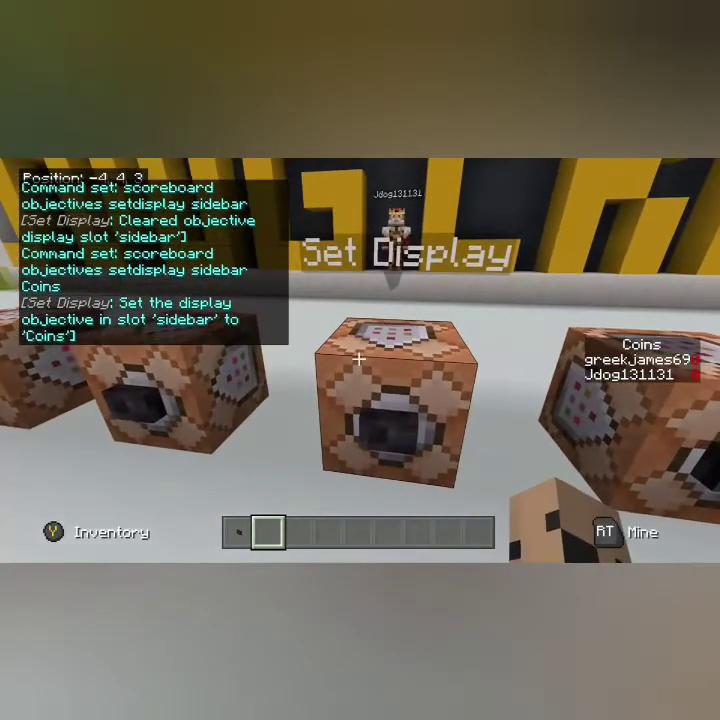
# Remove Coins from the end of the Set Display command and activate the block to clear the sidebar.
pyautogui.rightClick(358, 358)
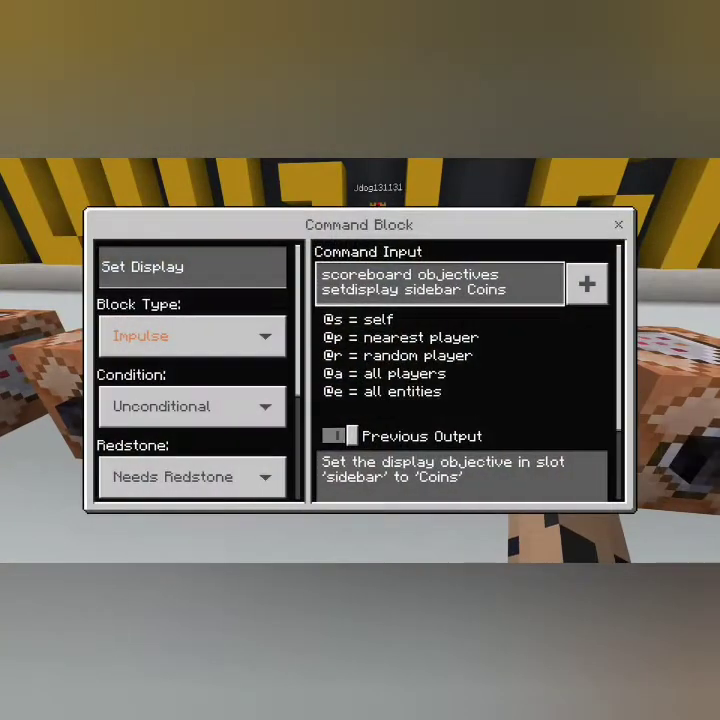
pyautogui.press('BackSpace')
pyautogui.press('BackSpace')
pyautogui.press('BackSpace')
pyautogui.press('BackSpace')
pyautogui.press('BackSpace')
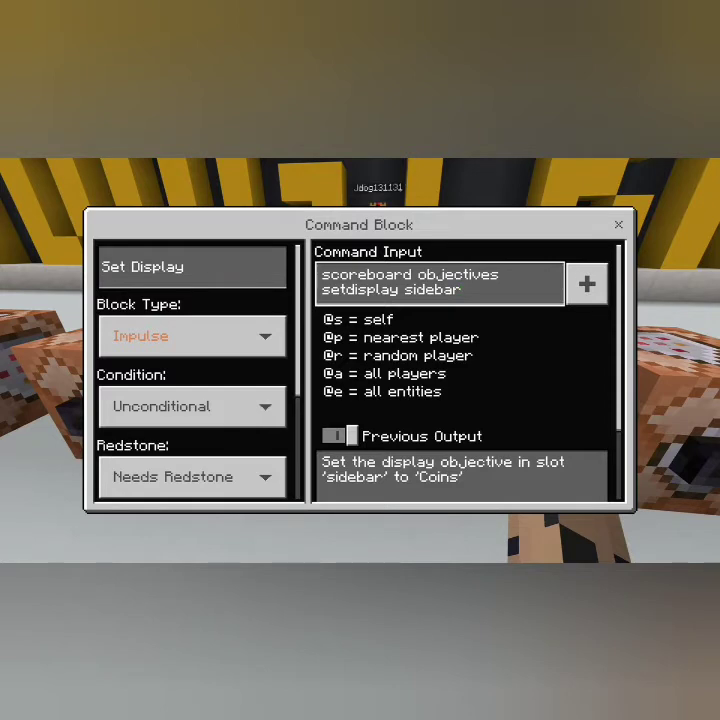
pyautogui.press('Escape')
pyautogui.rightClick(359, 359)
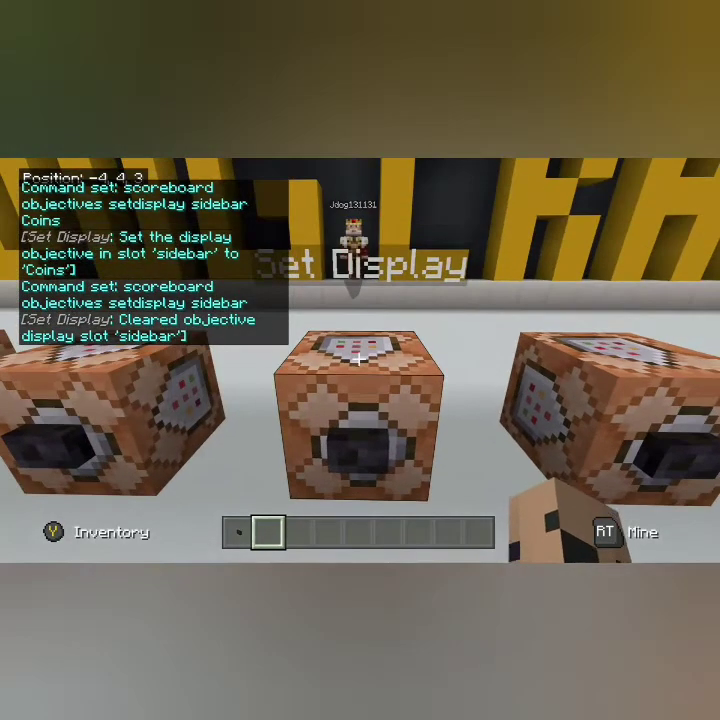
# Restore the Set Display command to "scoreboard objectives setdisplay sidebar Coins" and activate the block to show the scores again.
pyautogui.rightClick(359, 359)
pyautogui.press('BackSpace')
pyautogui.press('BackSpace')
pyautogui.press('BackSpace')
pyautogui.press('BackSpace')
pyautogui.press('BackSpace')
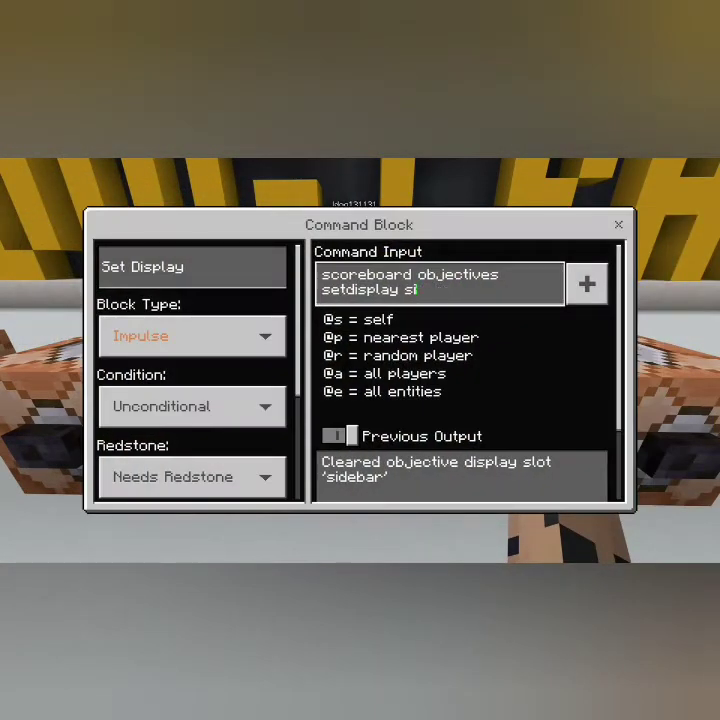
pyautogui.write('debar Coins')
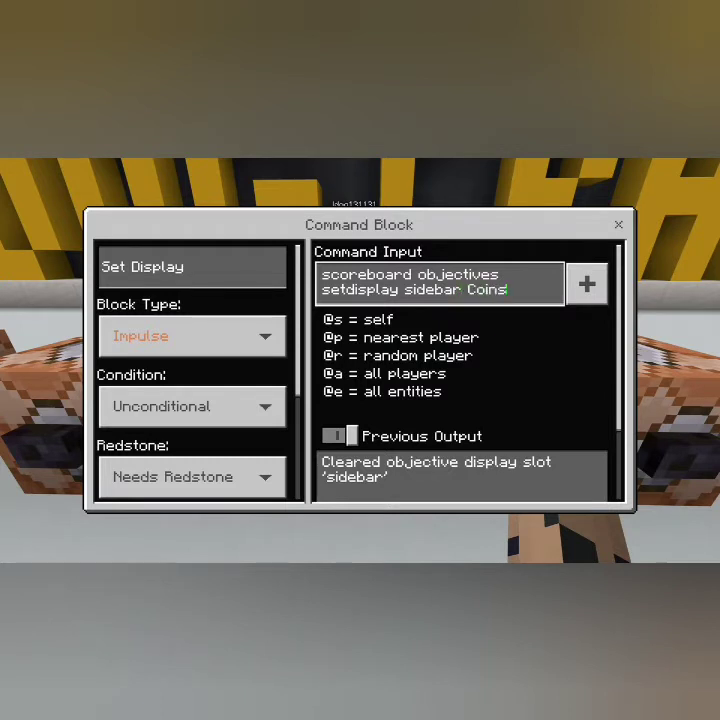
pyautogui.press('Escape')
pyautogui.rightClick(359, 359)
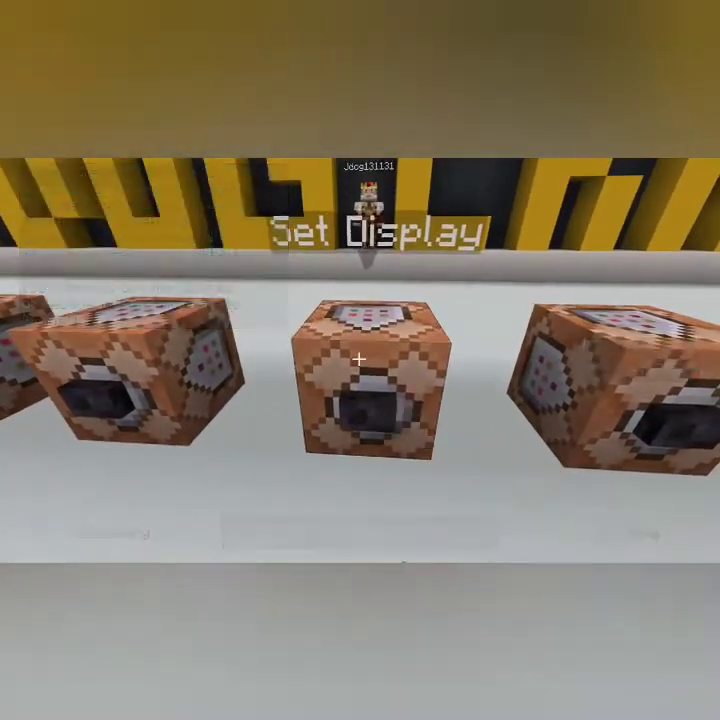
# Change the Set Display command to "scoreboard objectives setdisplay list Coins", activate the block, and view the player list while the game is paused.
pyautogui.rightClick(359, 357)
pyautogui.press('BackSpace')
pyautogui.write('s')
pyautogui.press('Left')
pyautogui.press('Left')
pyautogui.press('Left')
pyautogui.press('Left')
pyautogui.press('Left')
pyautogui.press('Left')
pyautogui.press('BackSpace')
pyautogui.press('BackSpace')
pyautogui.press('BackSpace')
pyautogui.press('BackSpace')
pyautogui.press('BackSpace')
pyautogui.press('BackSpace')
pyautogui.press('BackSpace')
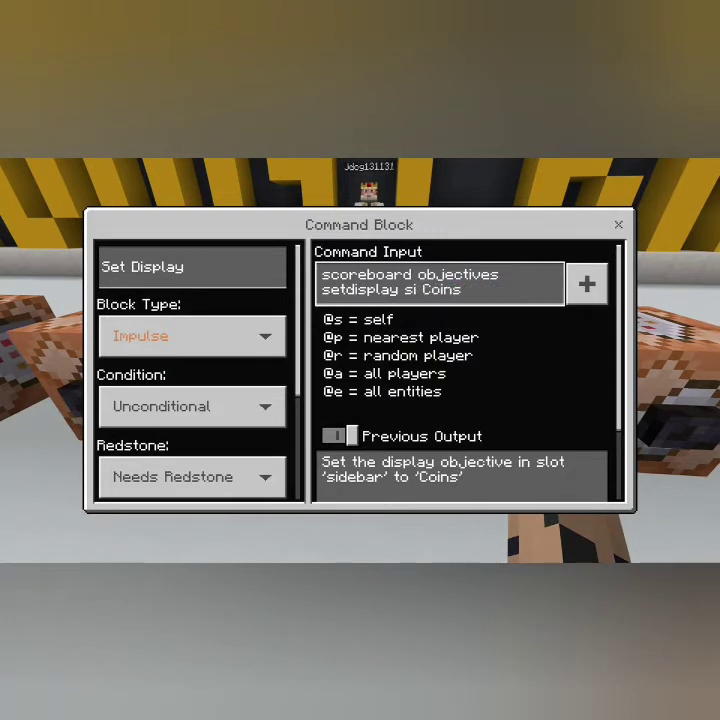
pyautogui.write('list')
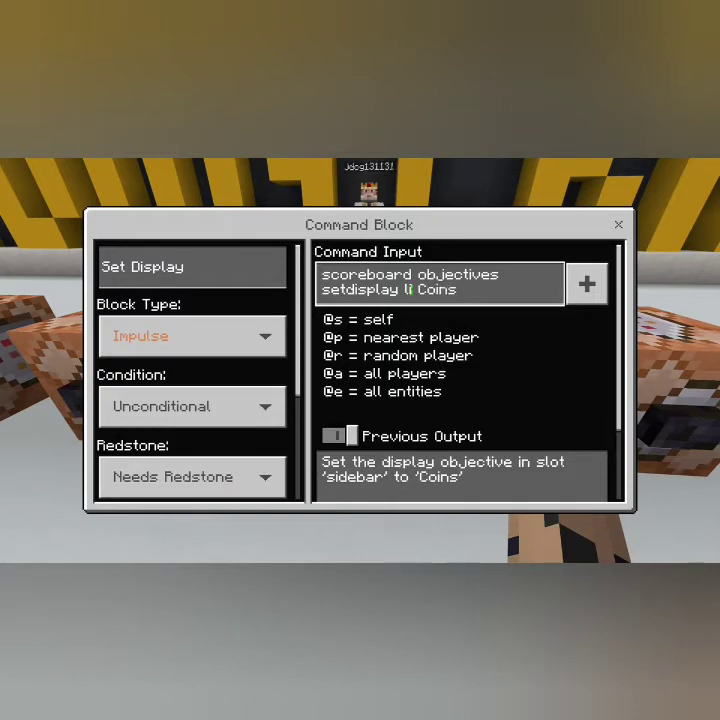
pyautogui.press('Escape')
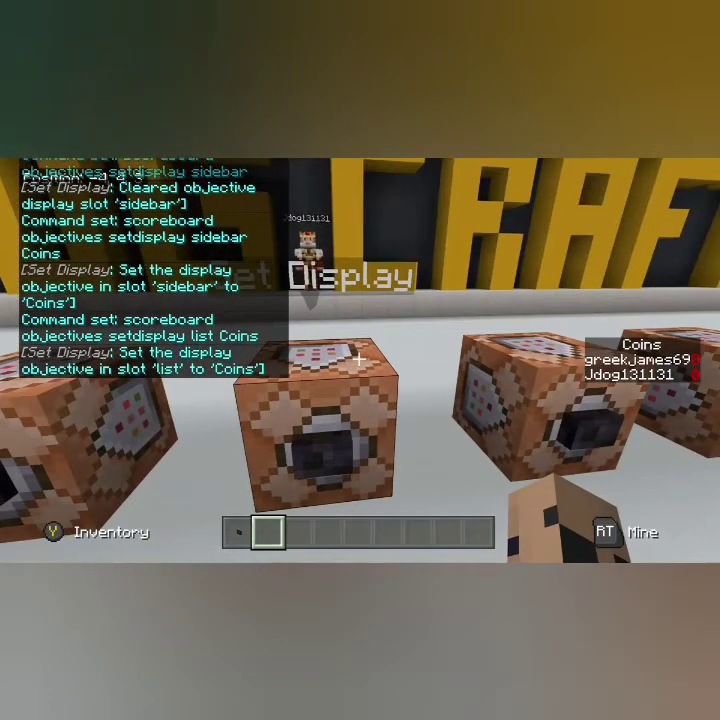
pyautogui.press('Escape')
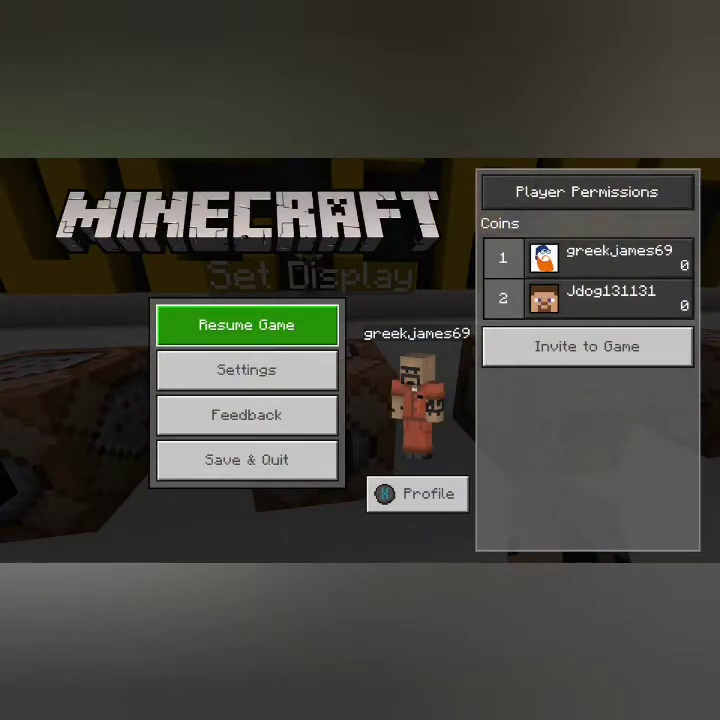
# Resume the game, change the Set Display command to "scoreboard objectives setdisplay belowname Coins", and activate the block.
pyautogui.press('Escape')
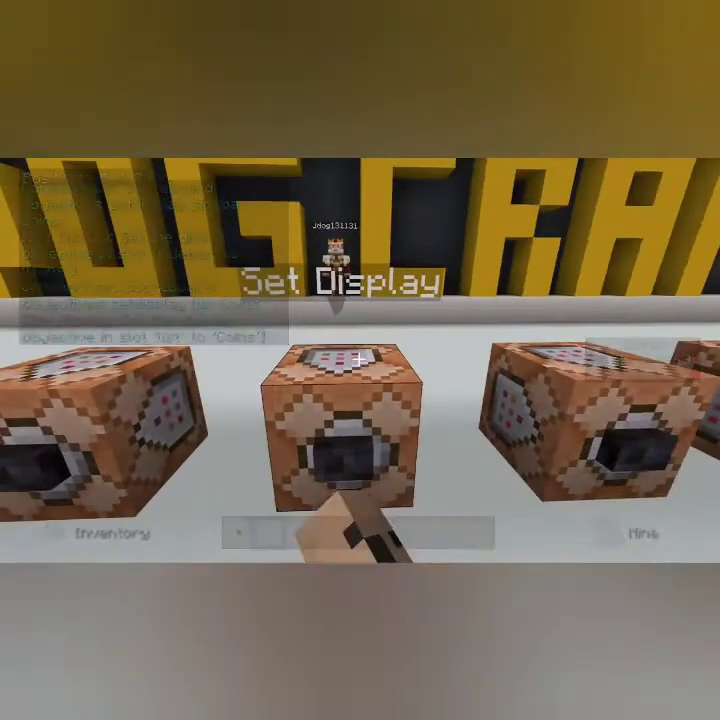
pyautogui.rightClick(358, 360)
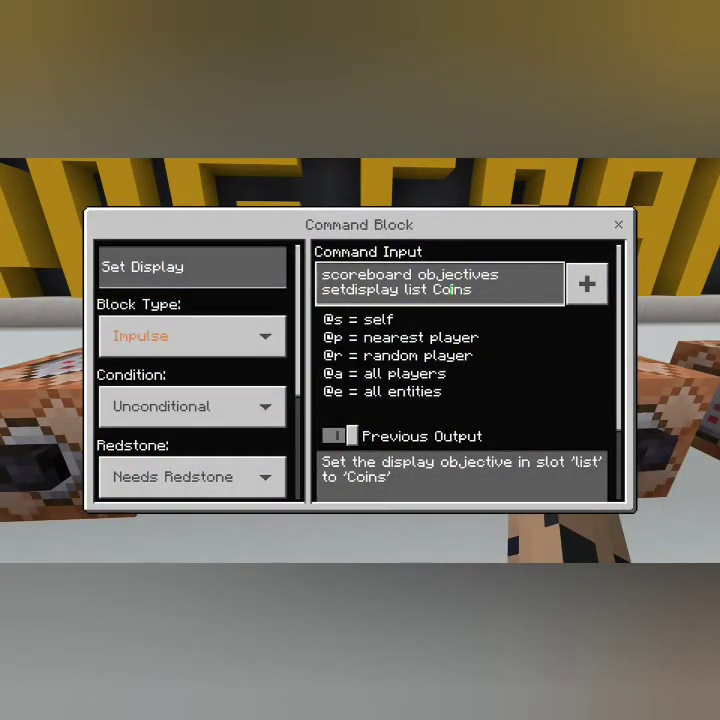
pyautogui.press('BackSpace')
pyautogui.press('BackSpace')
pyautogui.press('BackSpace')
pyautogui.press('BackSpace')
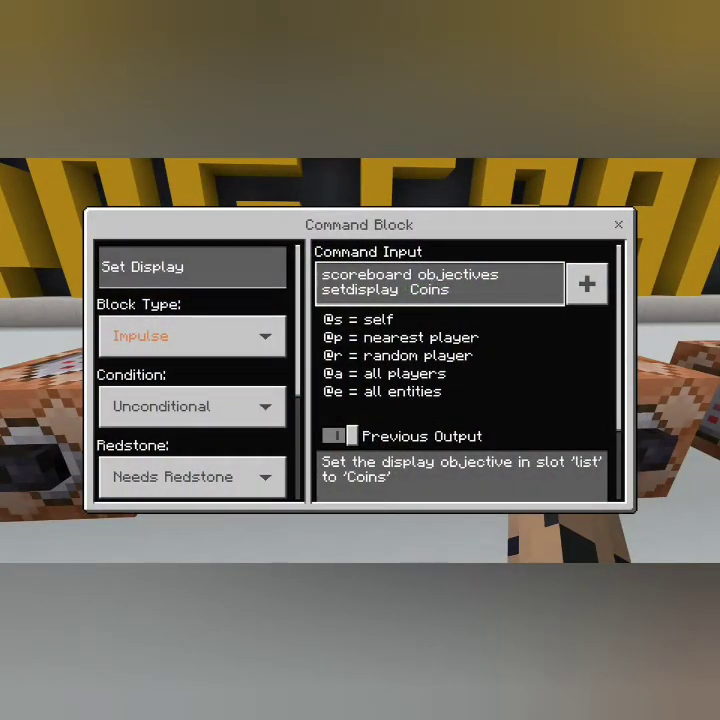
pyautogui.write('below')
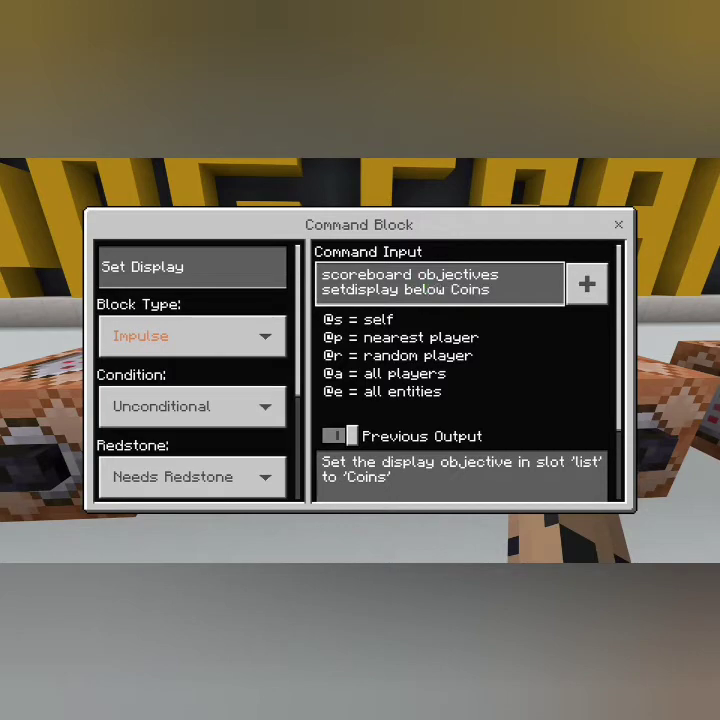
pyautogui.write('name')
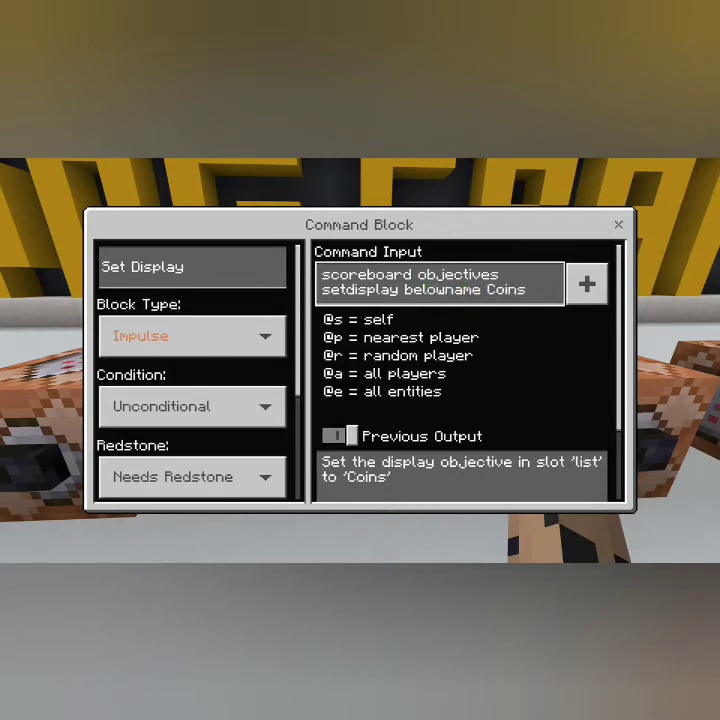
pyautogui.press('Escape')
pyautogui.rightClick(358, 359)
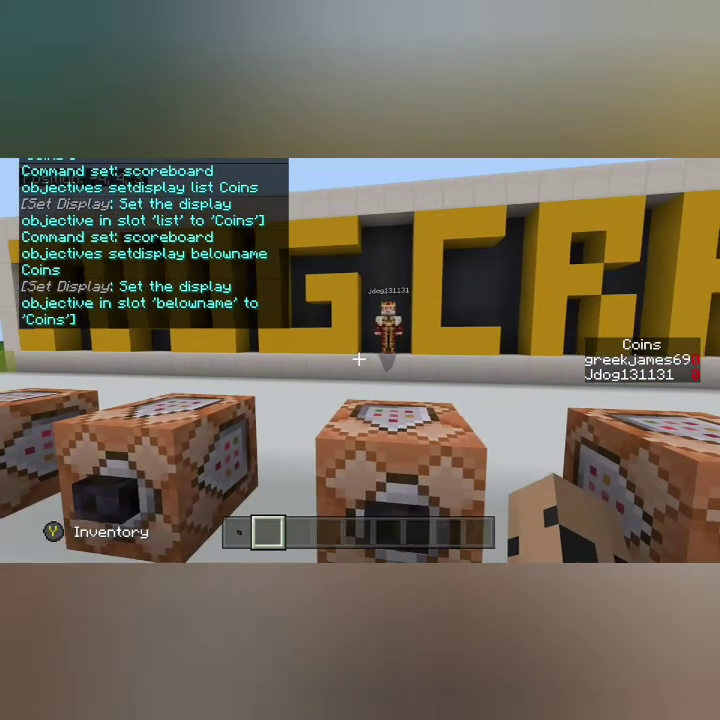
# Approach the other player and back away to examine the Coins score below the name tag at different distances.
pyautogui.press('w')
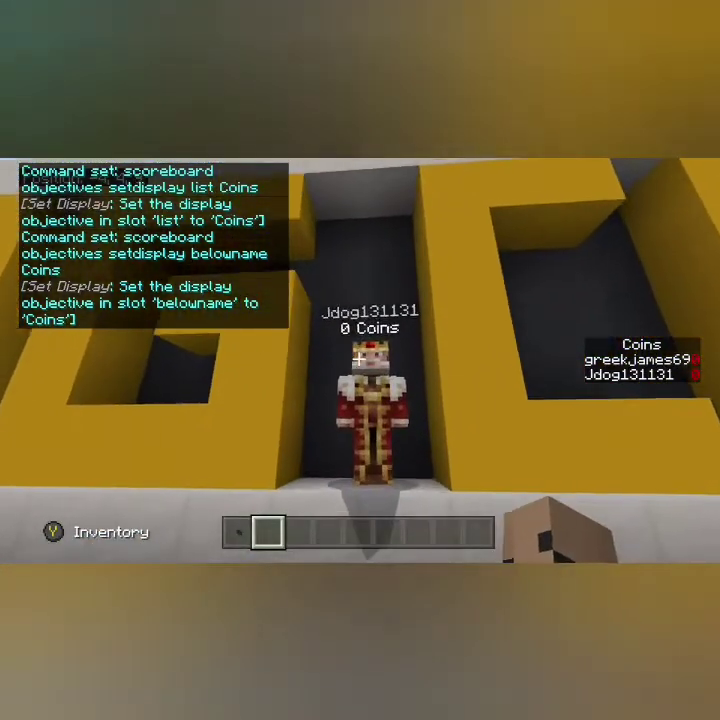
pyautogui.press('w')
pyautogui.press('w')
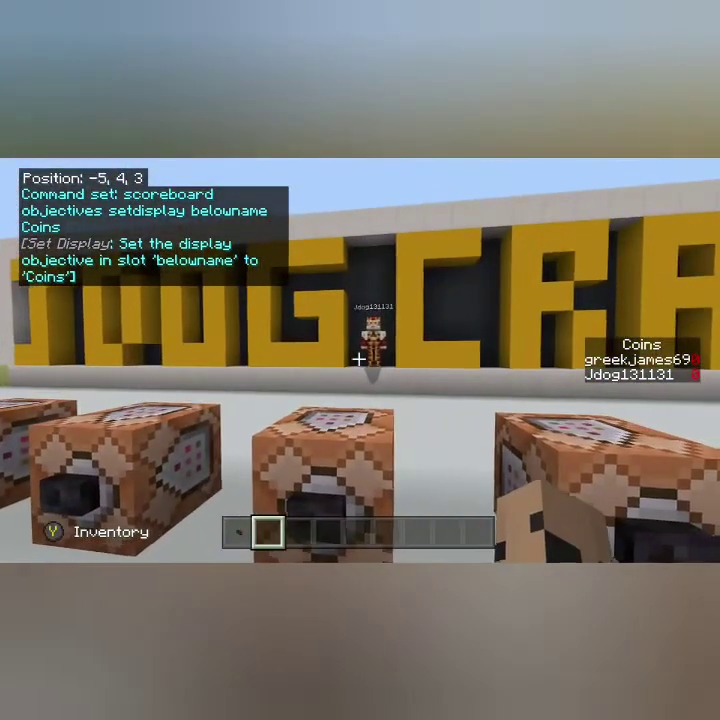
pyautogui.press('w')
pyautogui.press('s')
pyautogui.press('w')
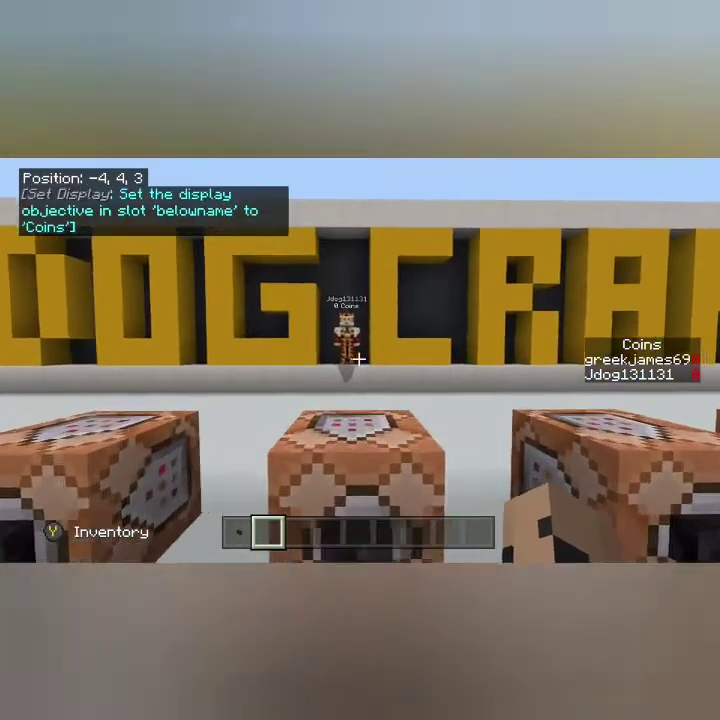
pyautogui.press('s')
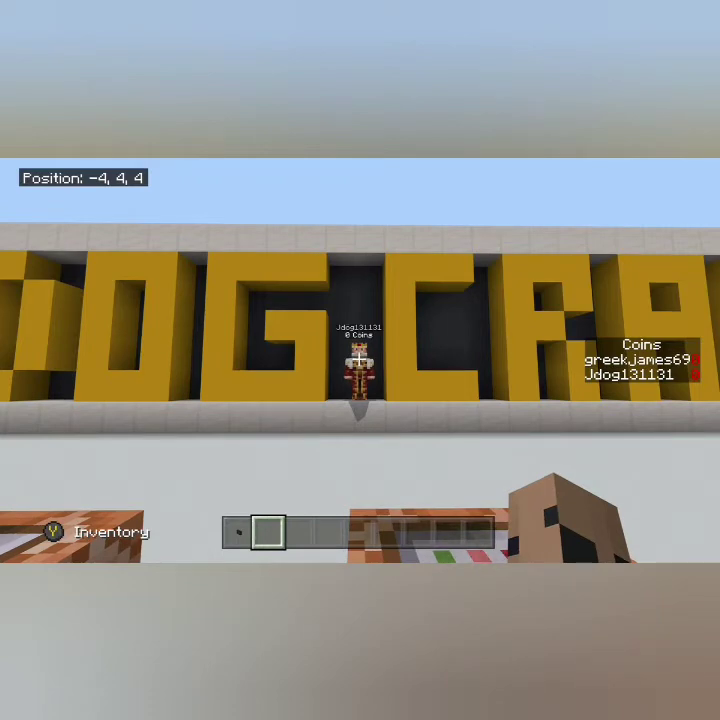
pyautogui.press('w')
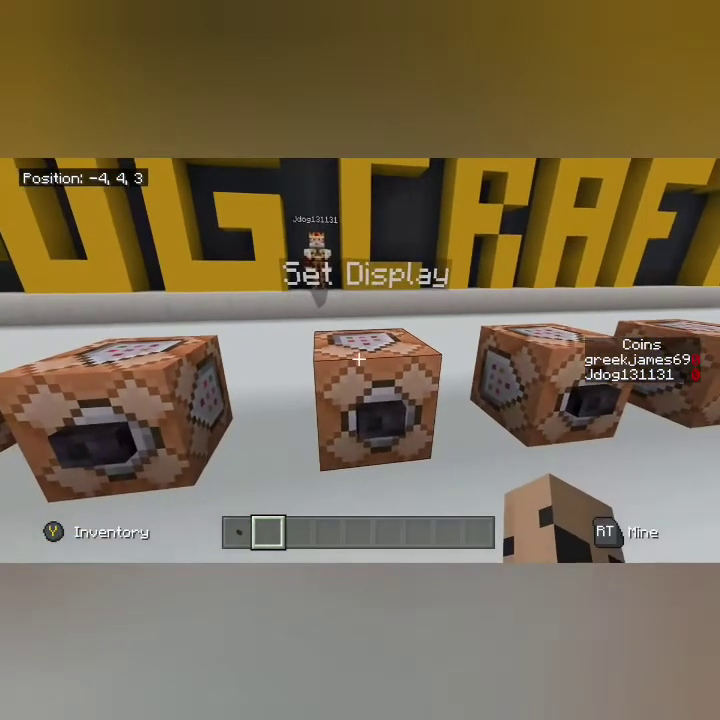
pyautogui.press('w')
pyautogui.press('s')
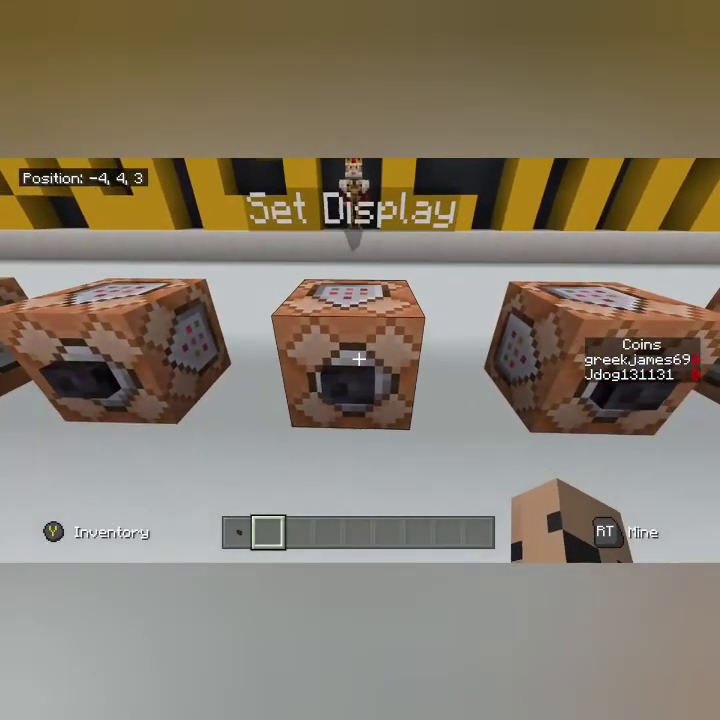
# Review the Add Coins block's command "scoreboard players add @a Coins 1" and activate the block to give every player 1 coin.
pyautogui.press('d')
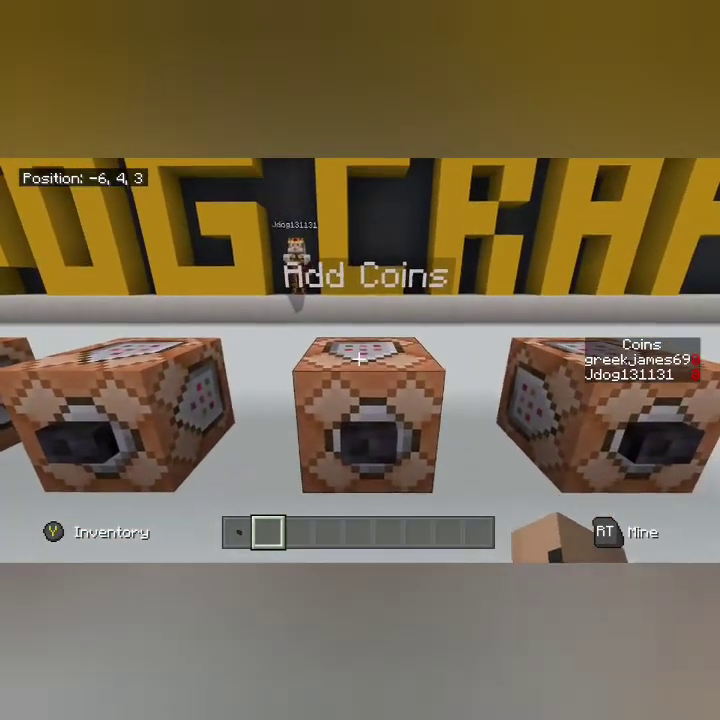
pyautogui.press('s')
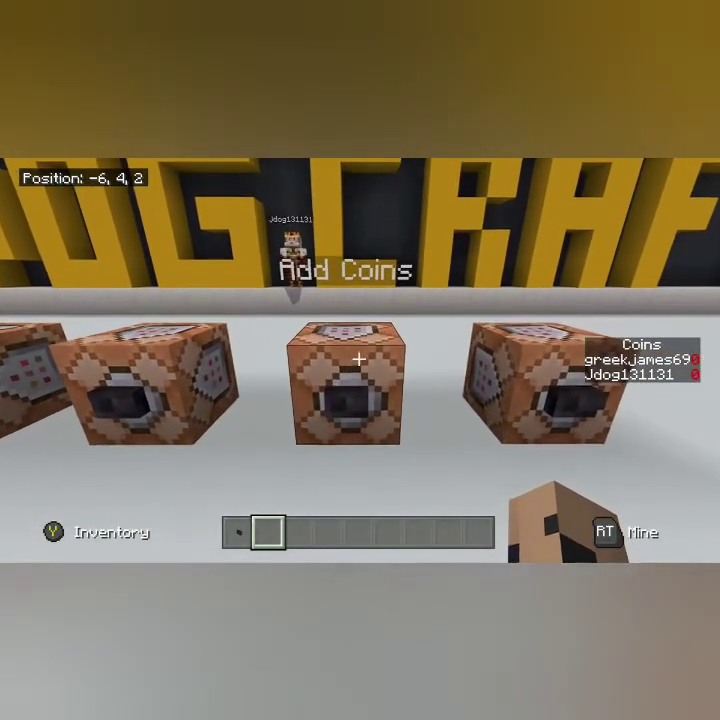
pyautogui.press('w')
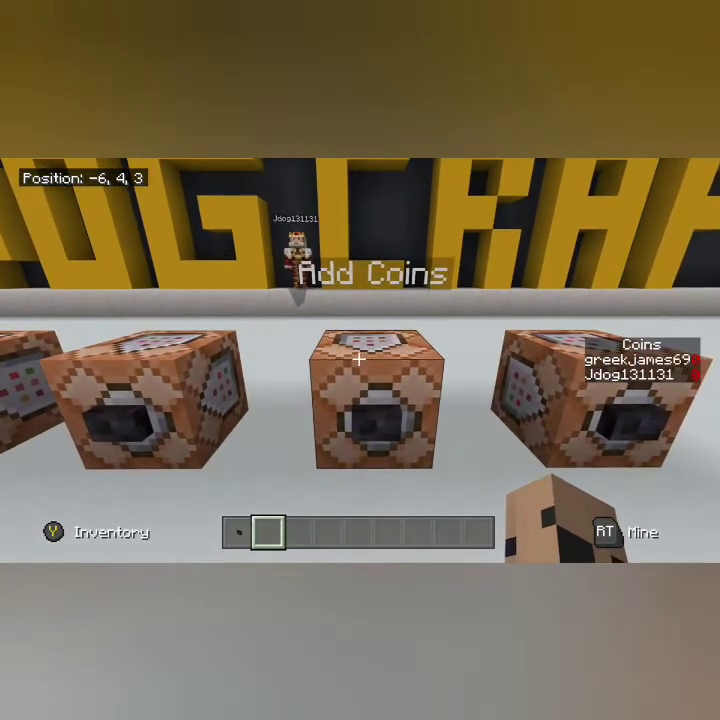
pyautogui.rightClick(358, 357)
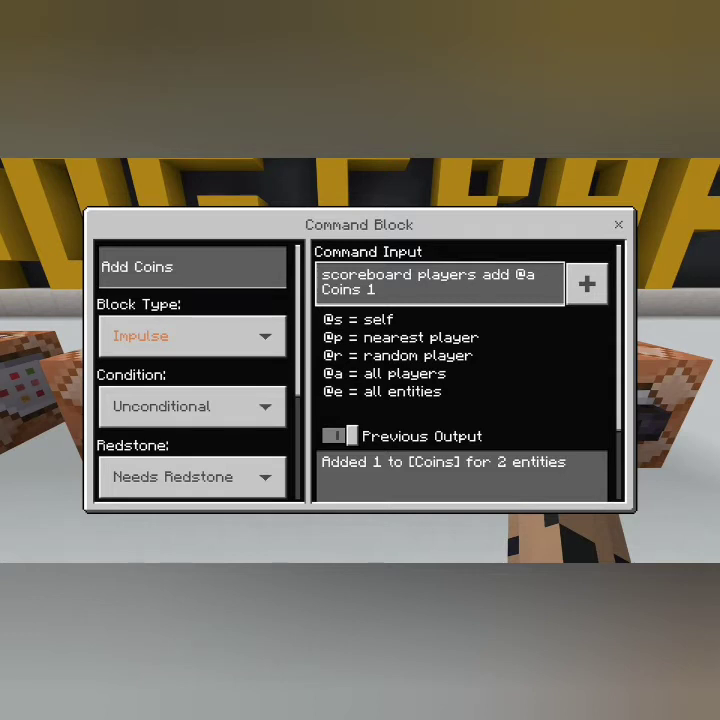
pyautogui.press('Left')
pyautogui.press('Down')
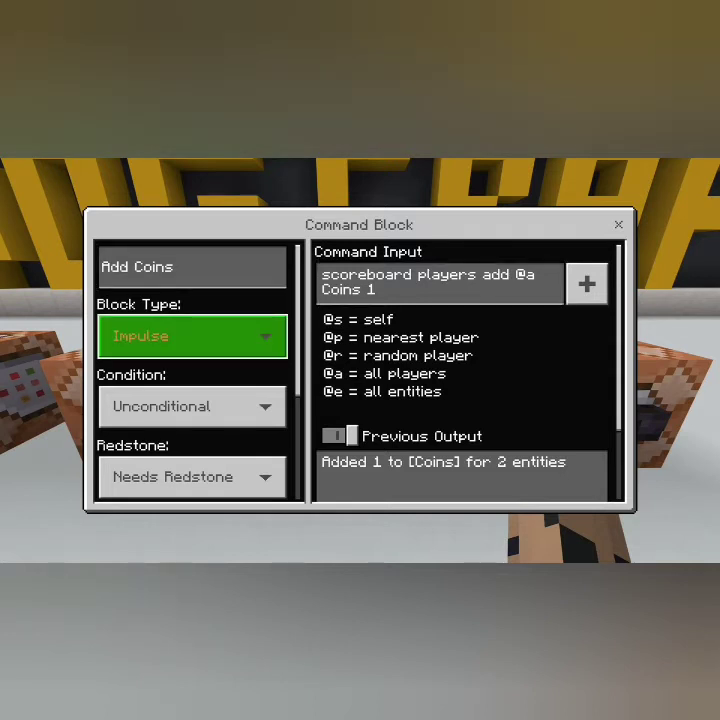
pyautogui.press('Down')
pyautogui.press('Down')
pyautogui.press('Escape')
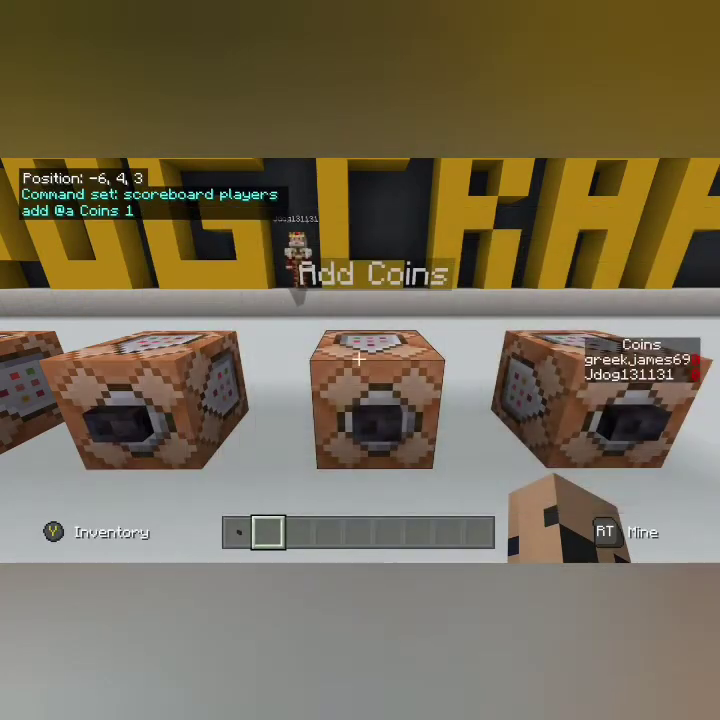
pyautogui.rightClick(359, 359)
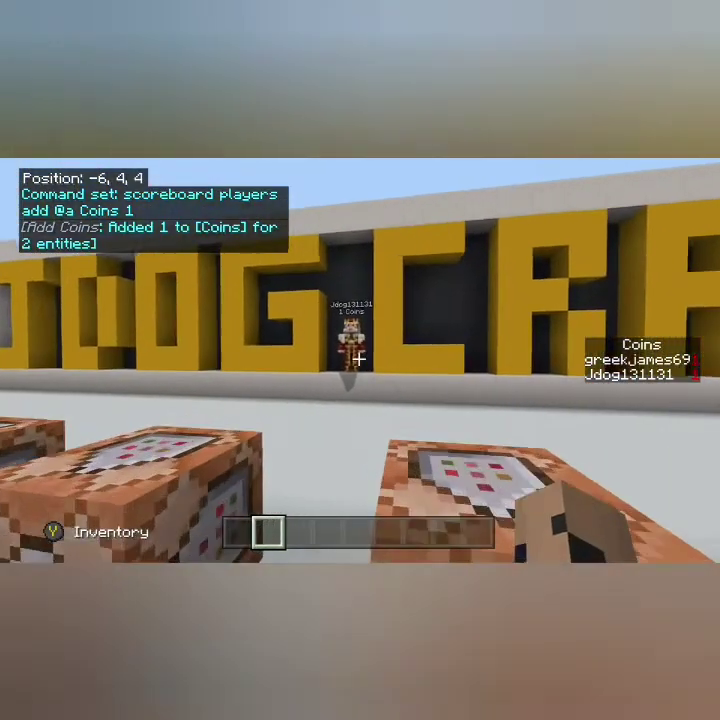
pyautogui.press('s')
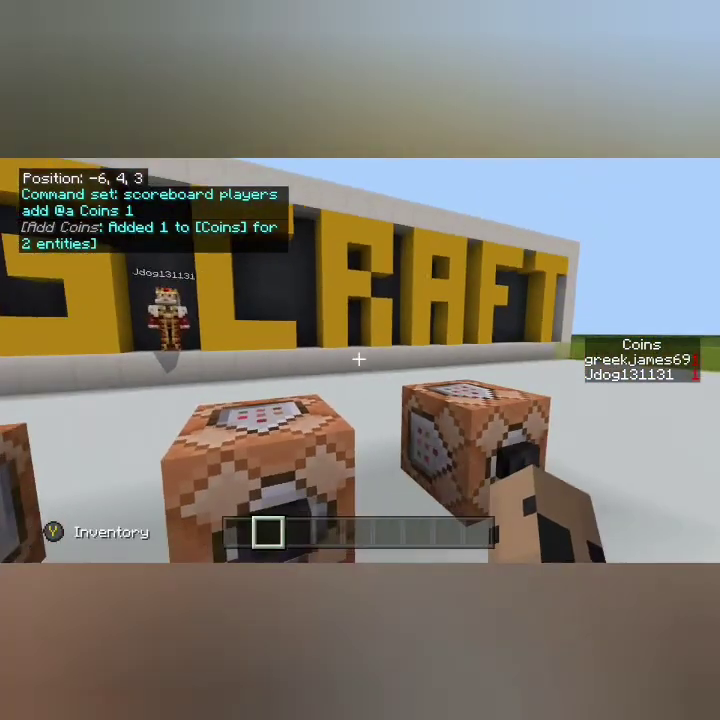
# Review the Remove Coins block's full command "scoreboard players remove @p Coins 1" and activate the block to take 1 coin from the nearest player.
pyautogui.press('d')
pyautogui.press('s')
pyautogui.press('w')
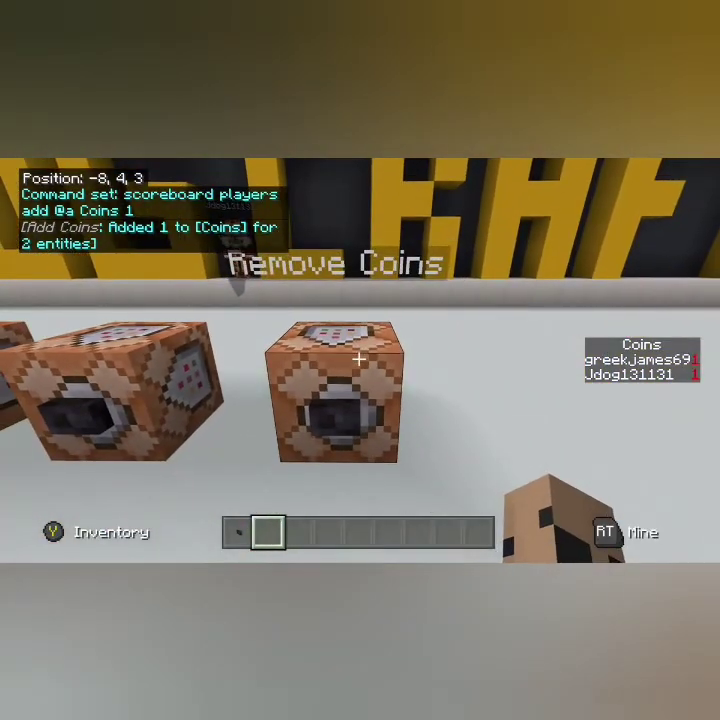
pyautogui.rightClick(360, 360)
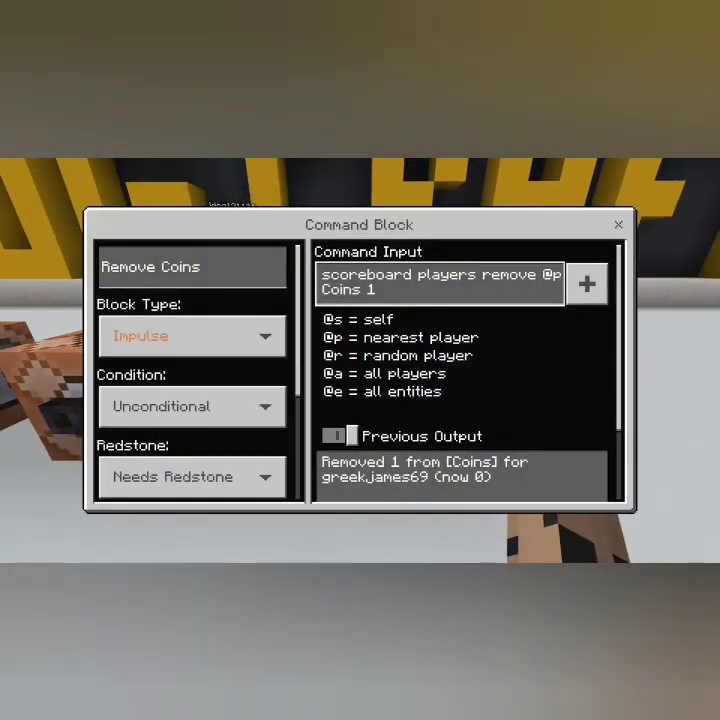
pyautogui.click(587, 284)
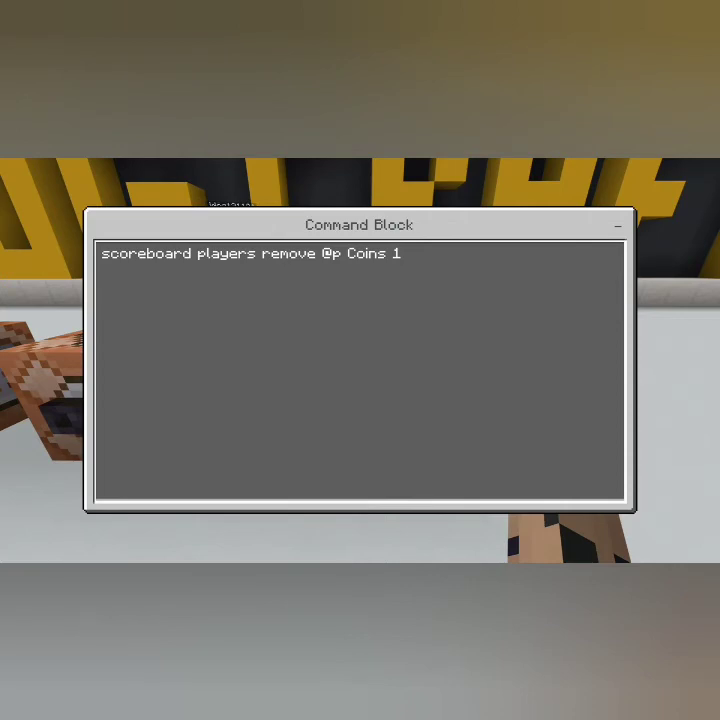
pyautogui.press('Escape')
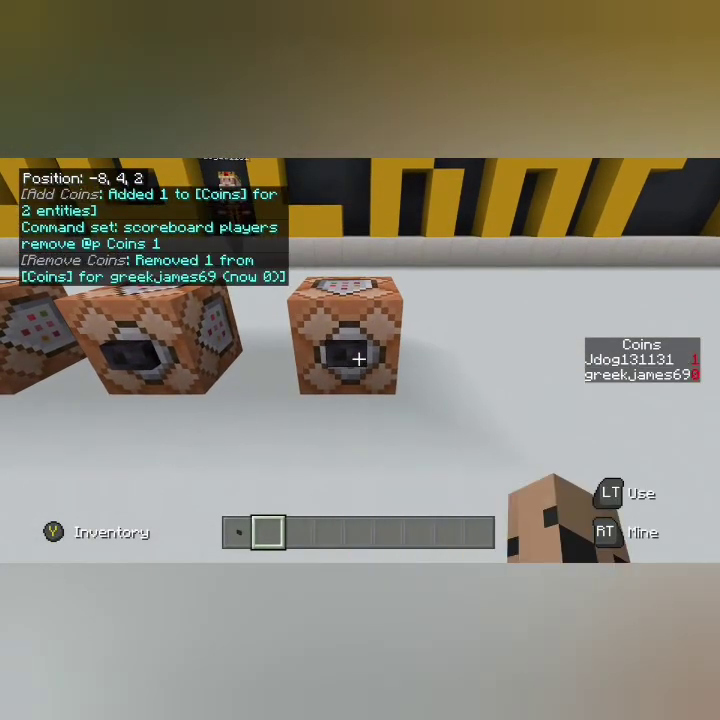
pyautogui.moveTo(359, 250)
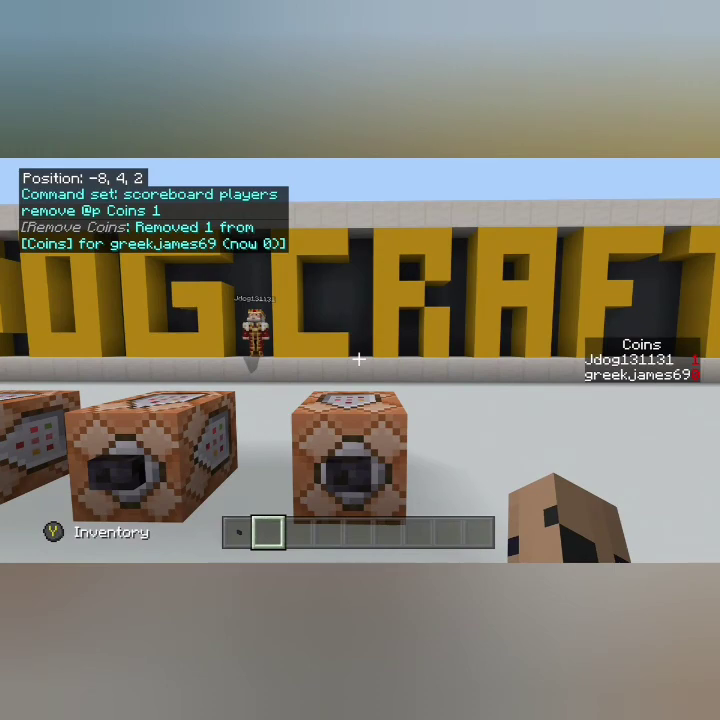
# Fly up and back from the command blocks to view the whole row in front of the JDOG CRAFT sign.
pyautogui.press('s')
pyautogui.press('a')
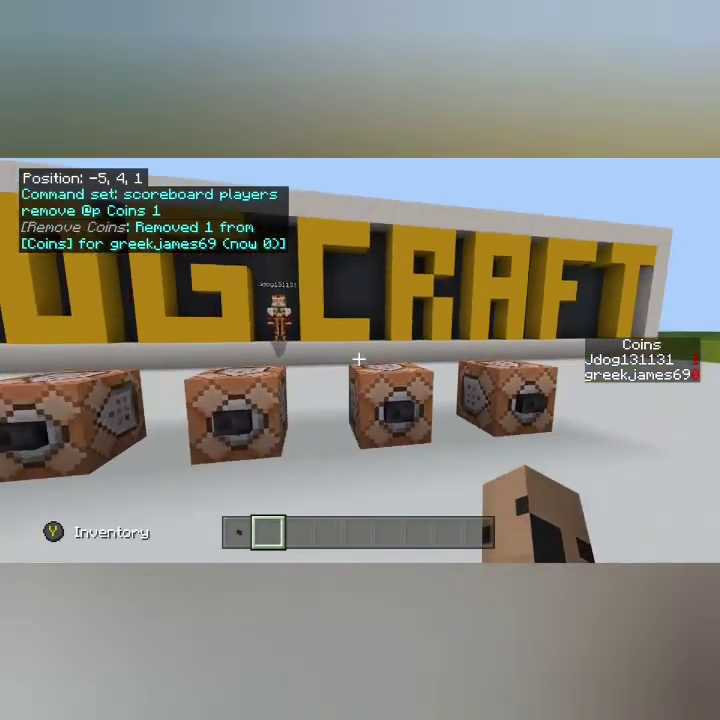
pyautogui.press('a')
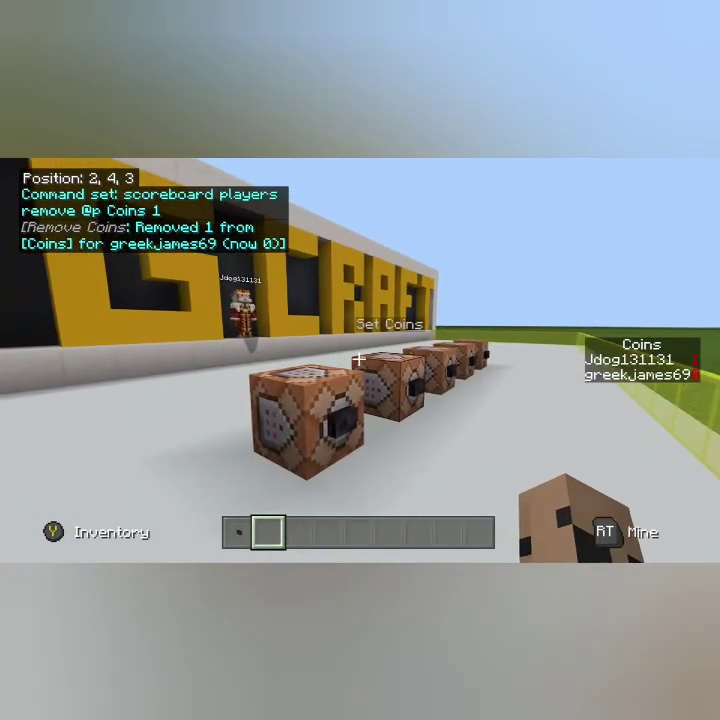
pyautogui.press('space')
pyautogui.press('space')
pyautogui.press('s')
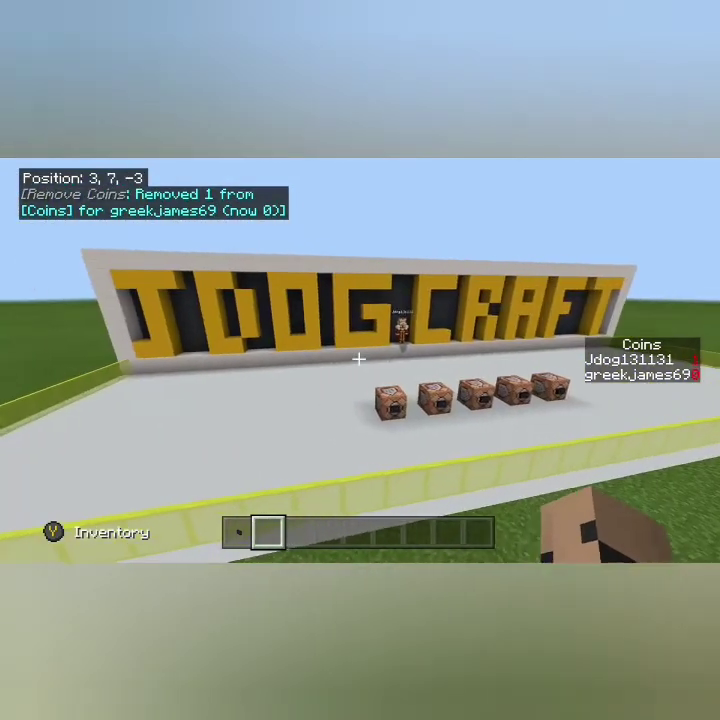
pyautogui.press('d')
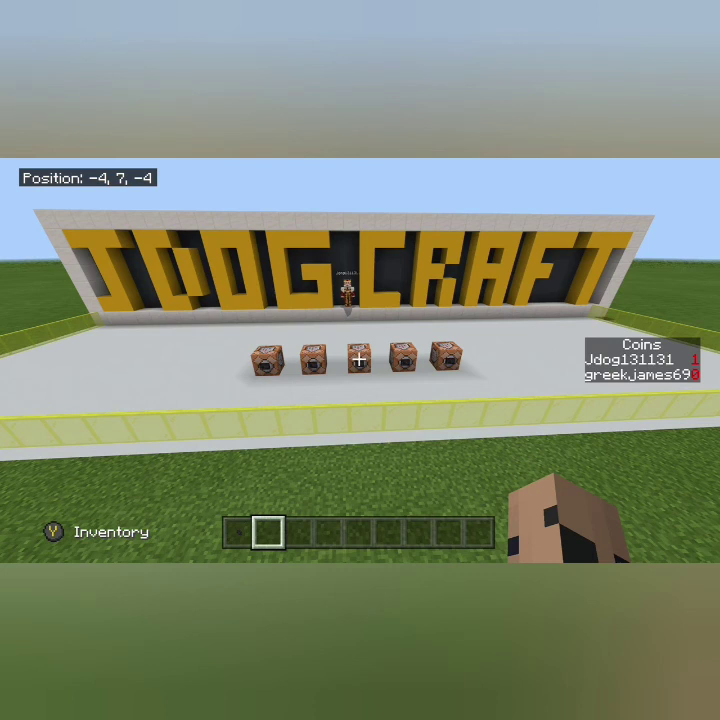
pyautogui.press('w')
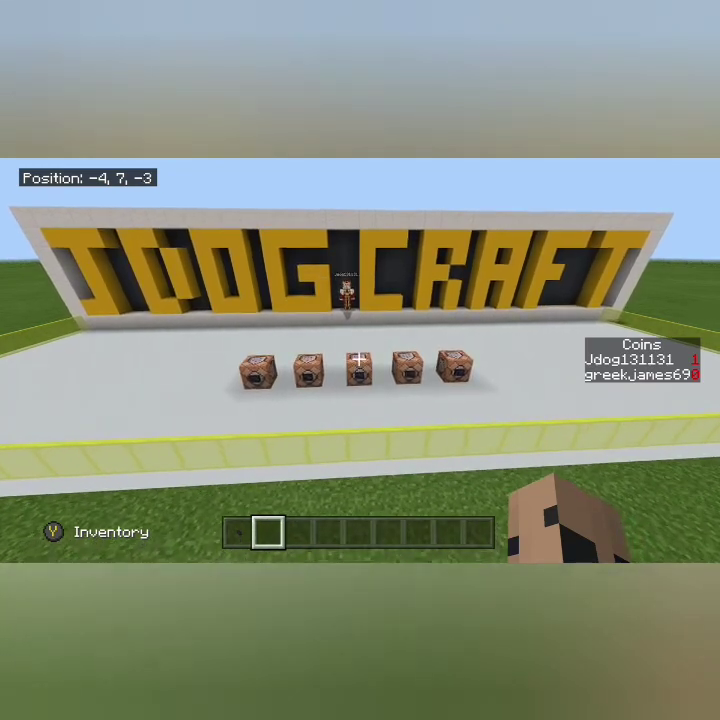
pyautogui.press('s')
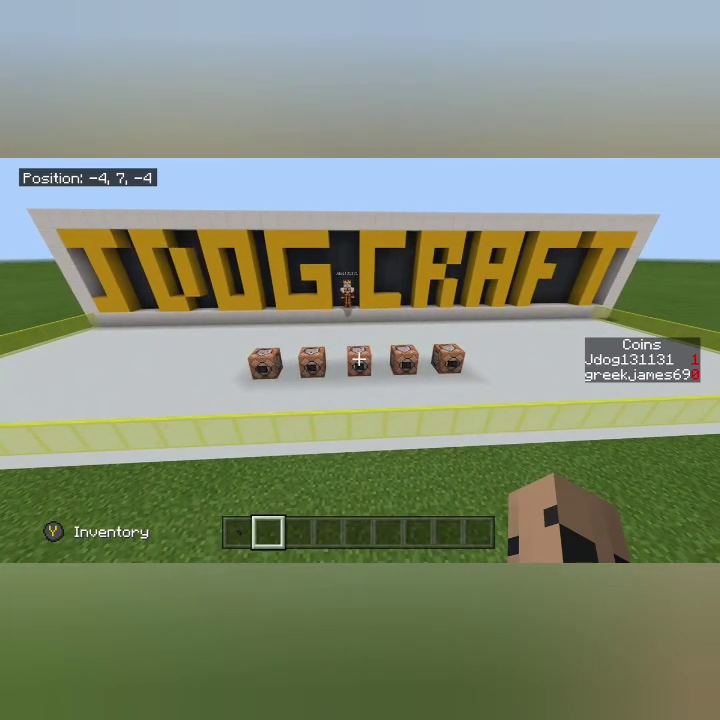